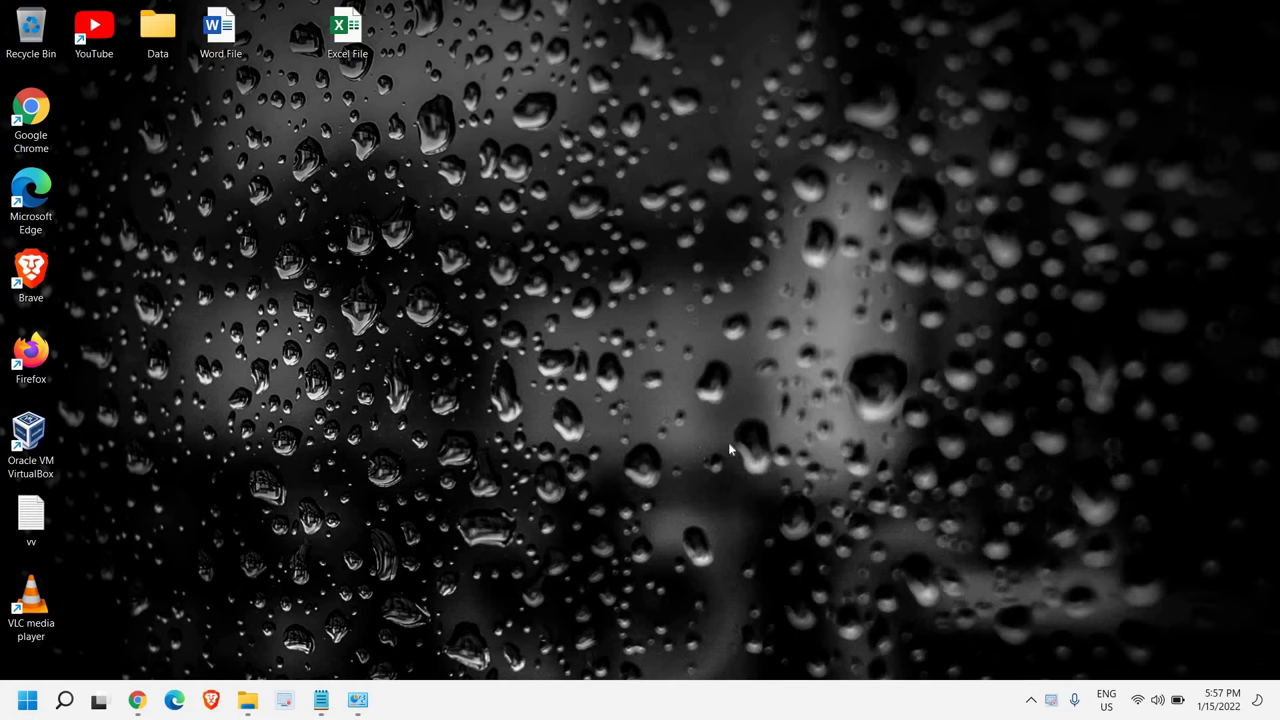
Step: Open the Network Connections window by running ncpa.cpl
key("super+r")
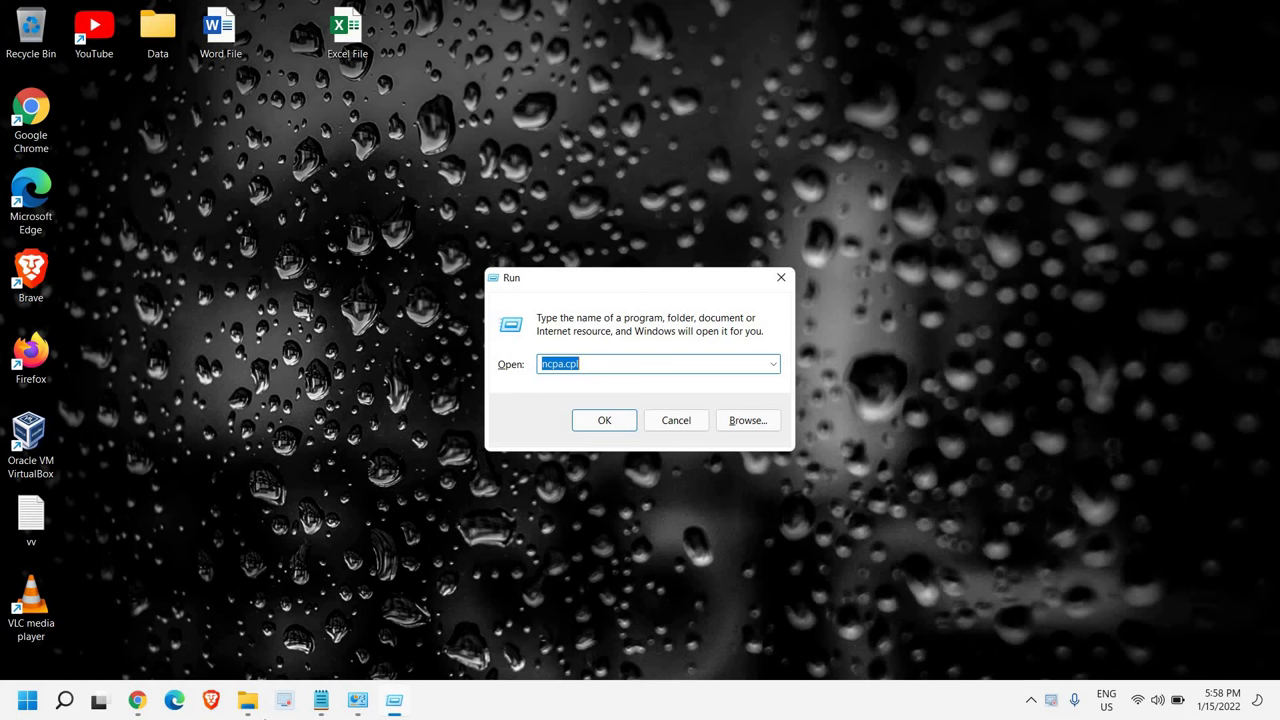
right_click(27, 703)
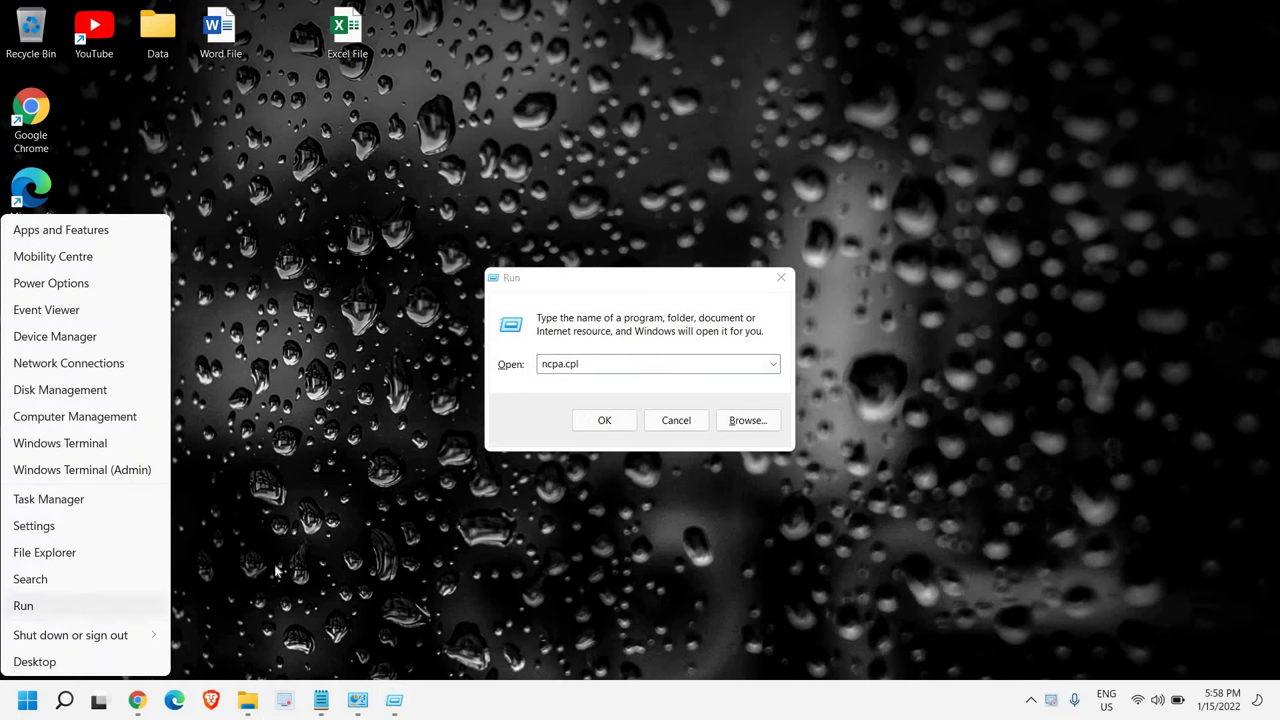
left_click(68, 614)
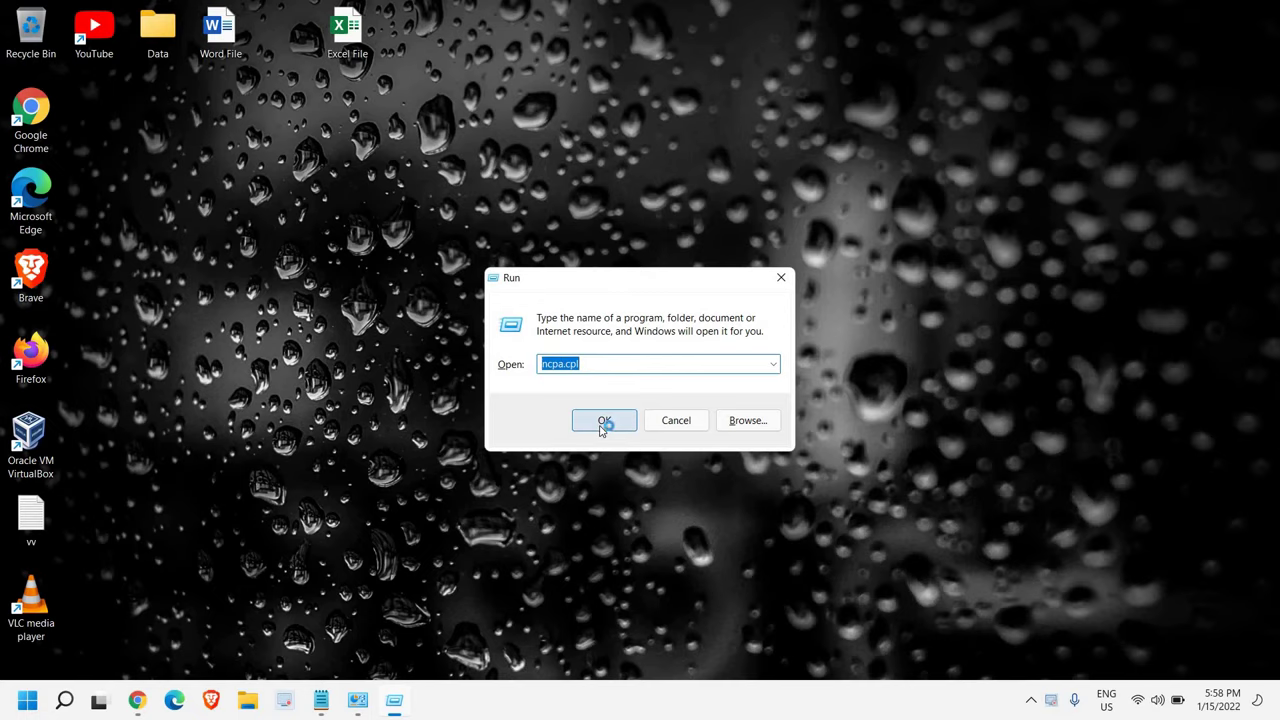
left_click(612, 460)
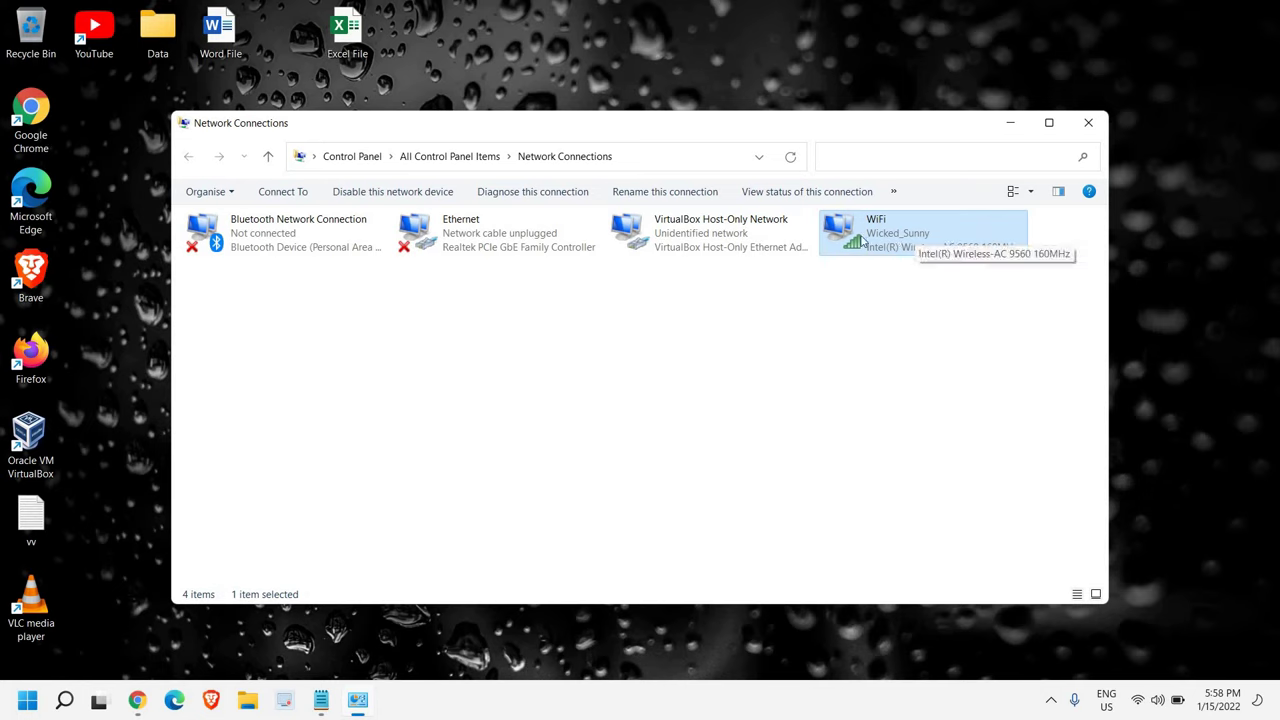
Step: Enable Internet Connection Sharing on the WiFi adapter so other network users can connect through this computer's Internet connection
right_click(910, 240)
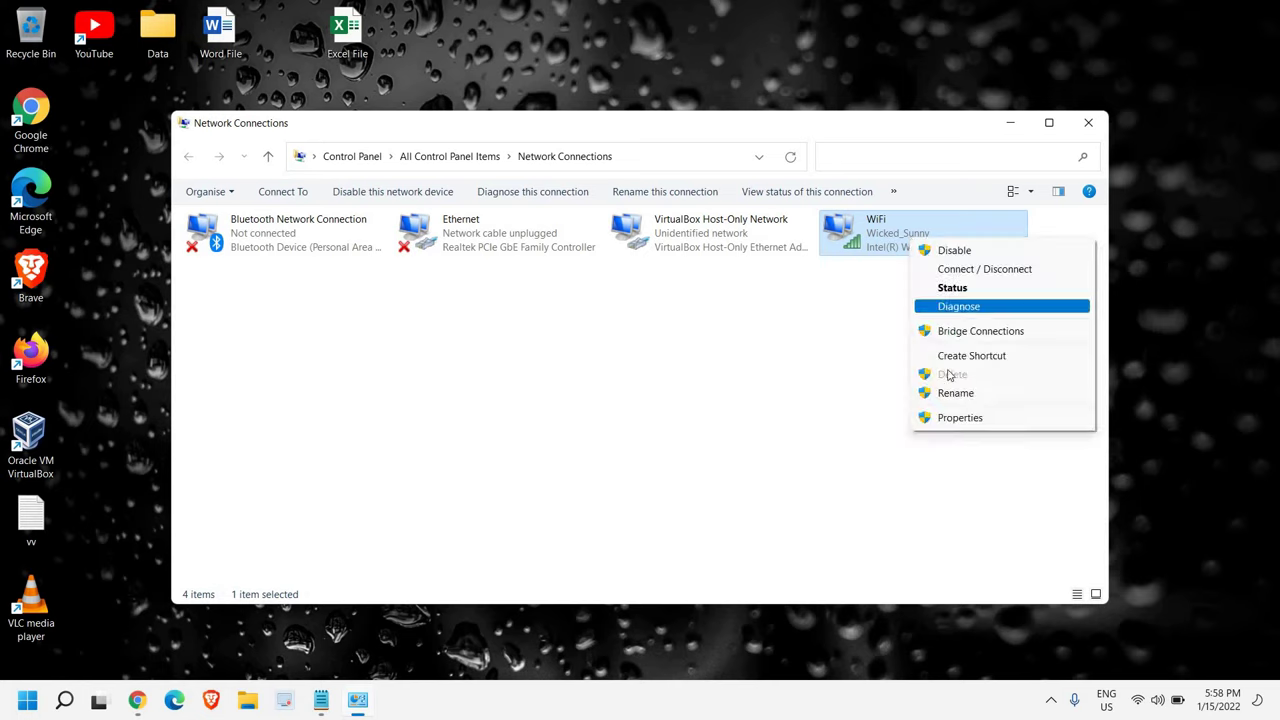
left_click(968, 418)
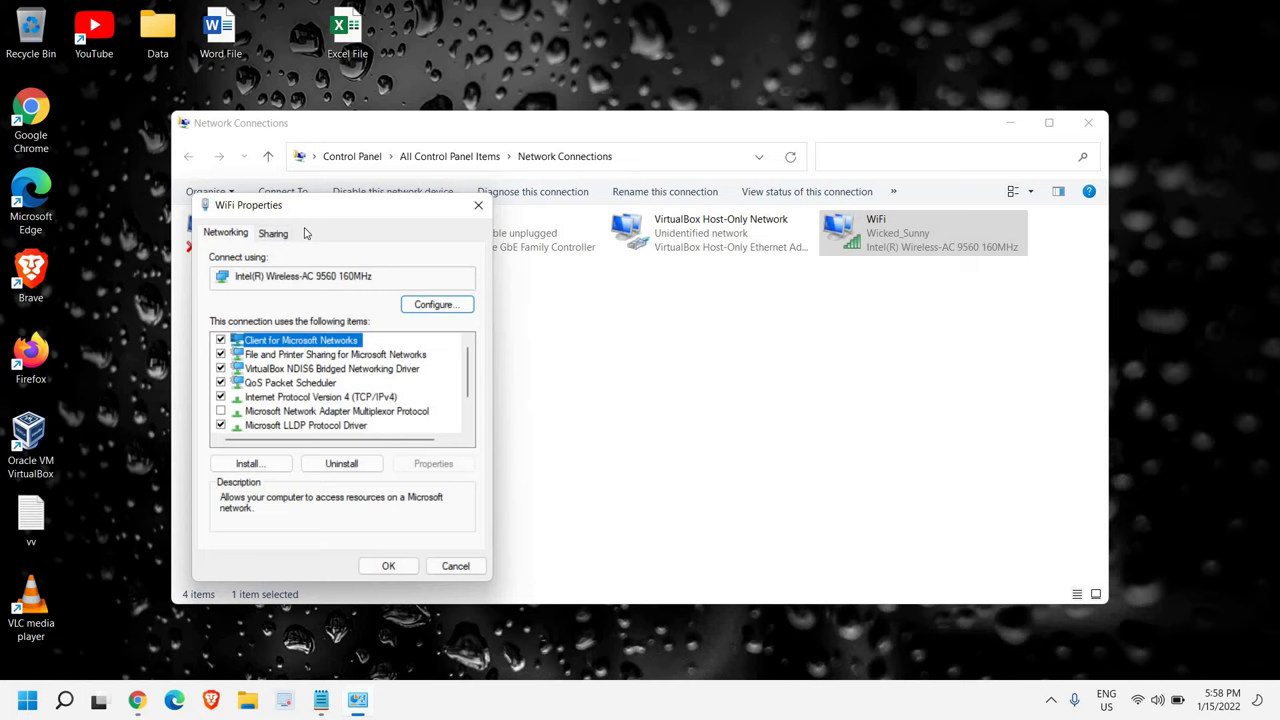
left_click(275, 234)
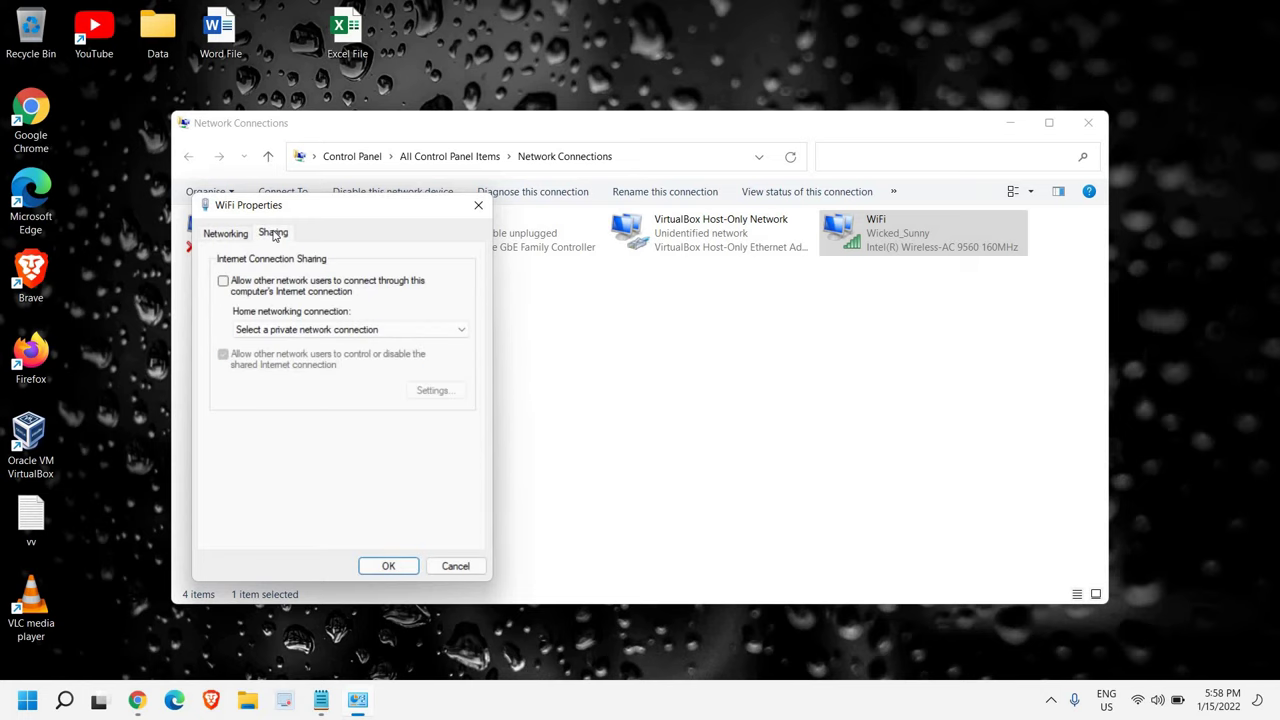
left_click(222, 282)
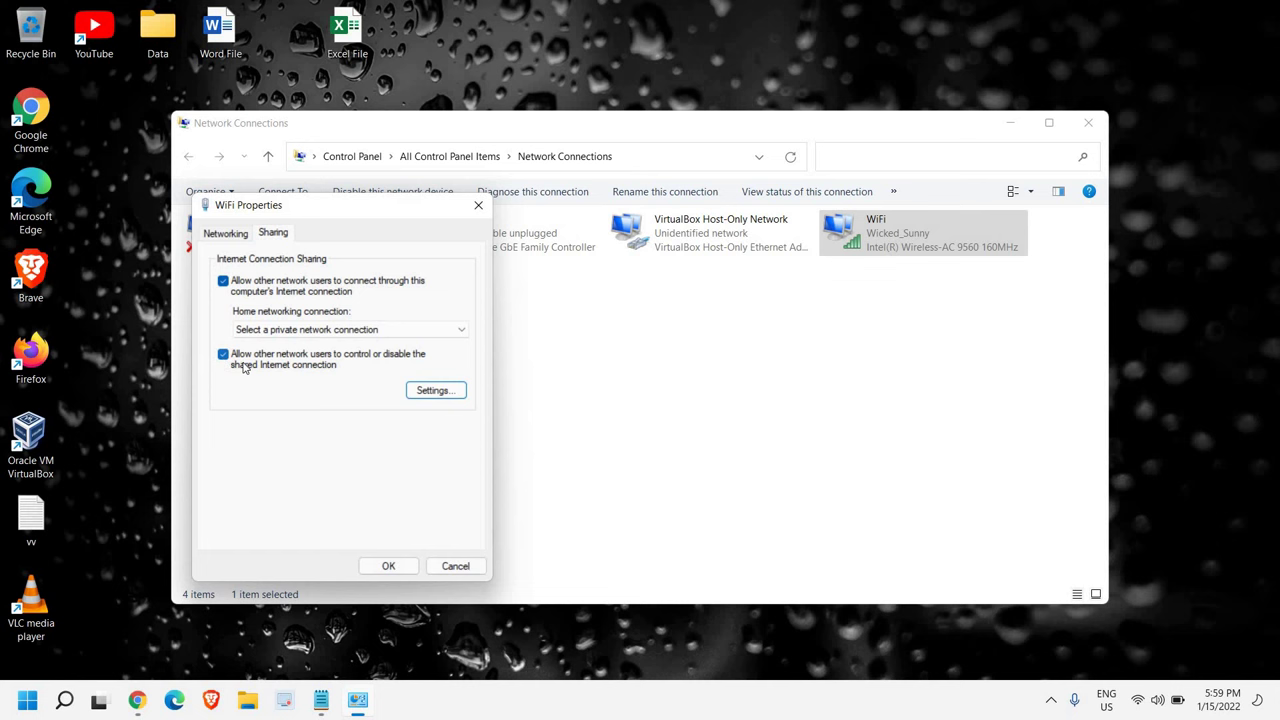
left_click(388, 566)
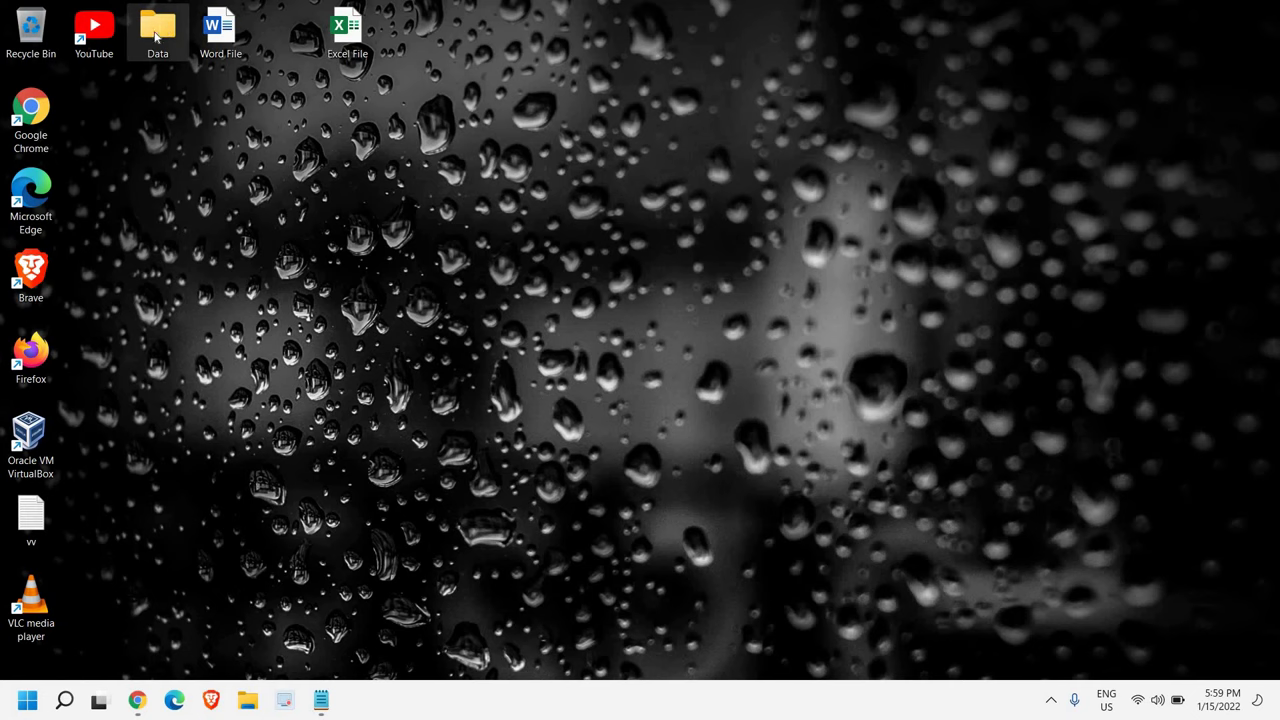
left_click(250, 700)
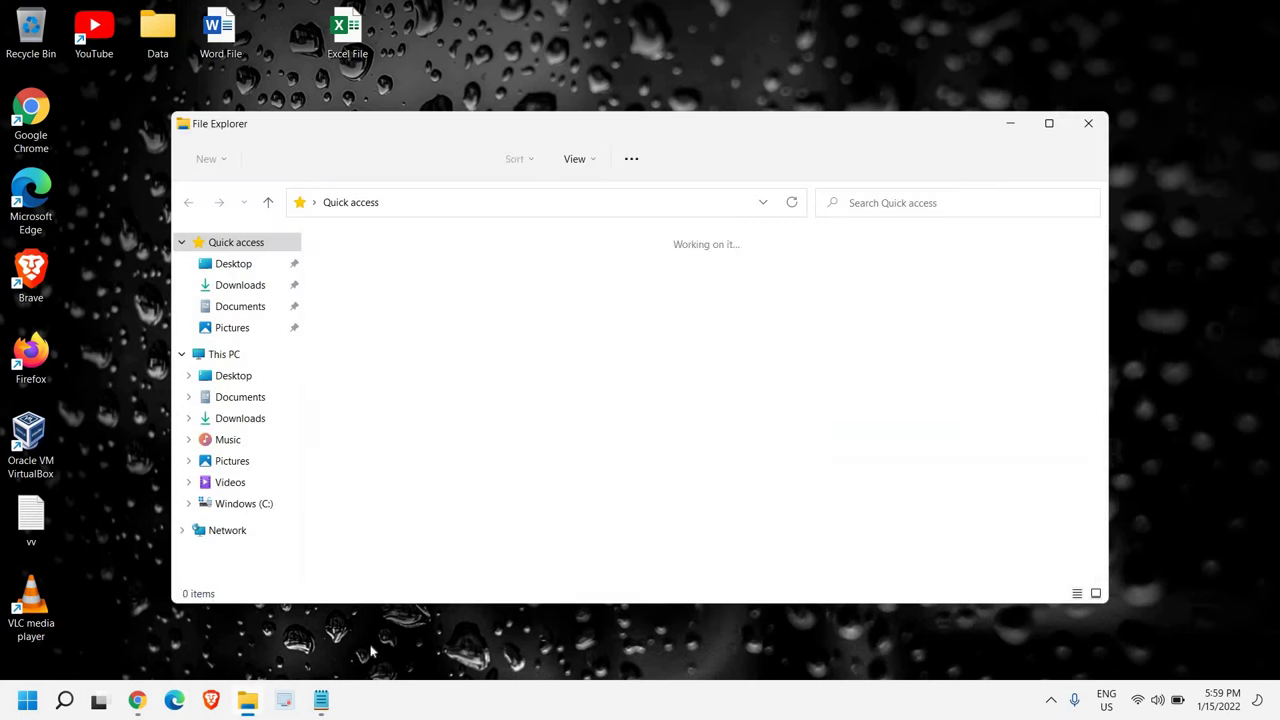
left_click(224, 354)
right_click(424, 396)
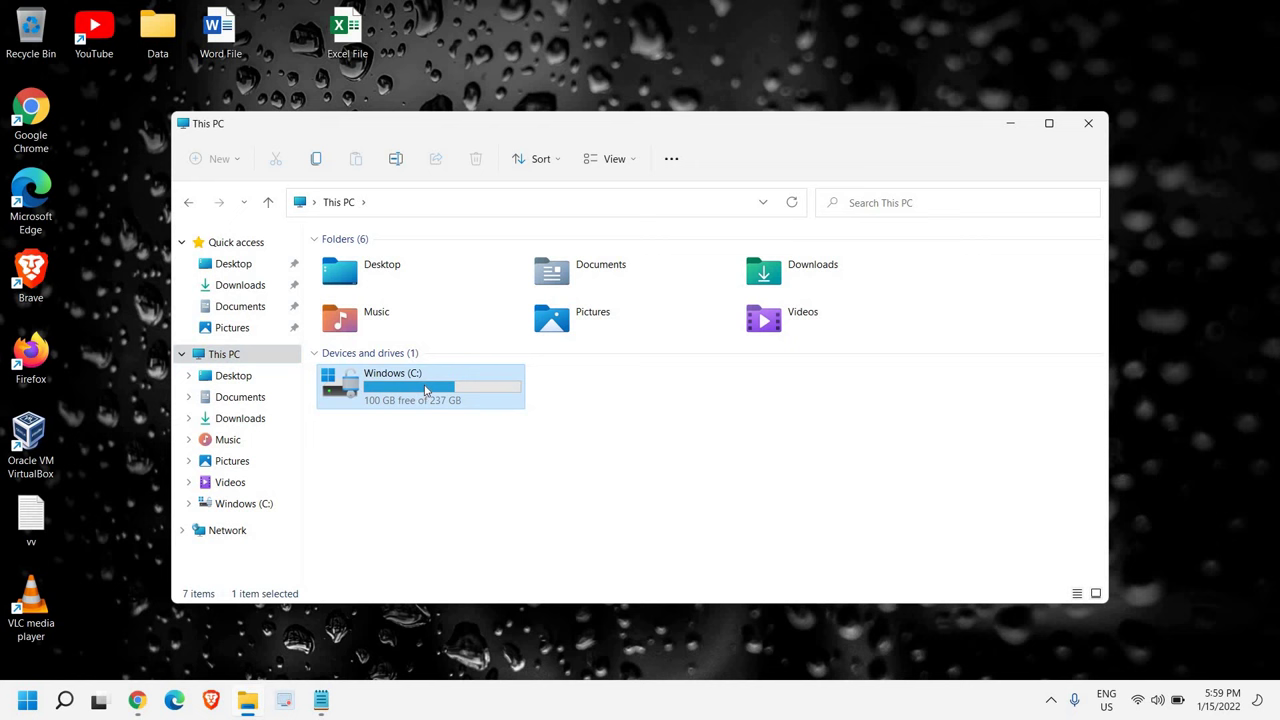
left_click(1088, 123)
left_click(1088, 123)
Step: Turn on Advanced Sharing for the desktop's Data folder and open the share permissions for Everyone
right_click(160, 30)
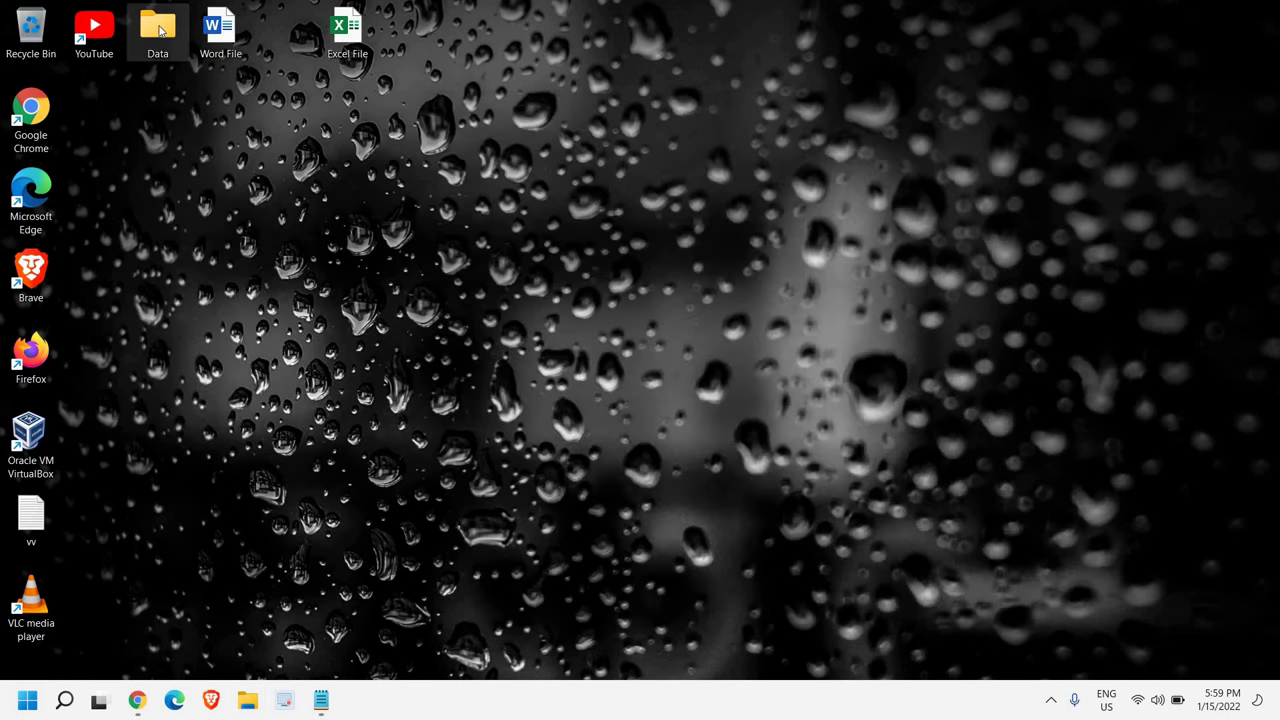
left_click(230, 218)
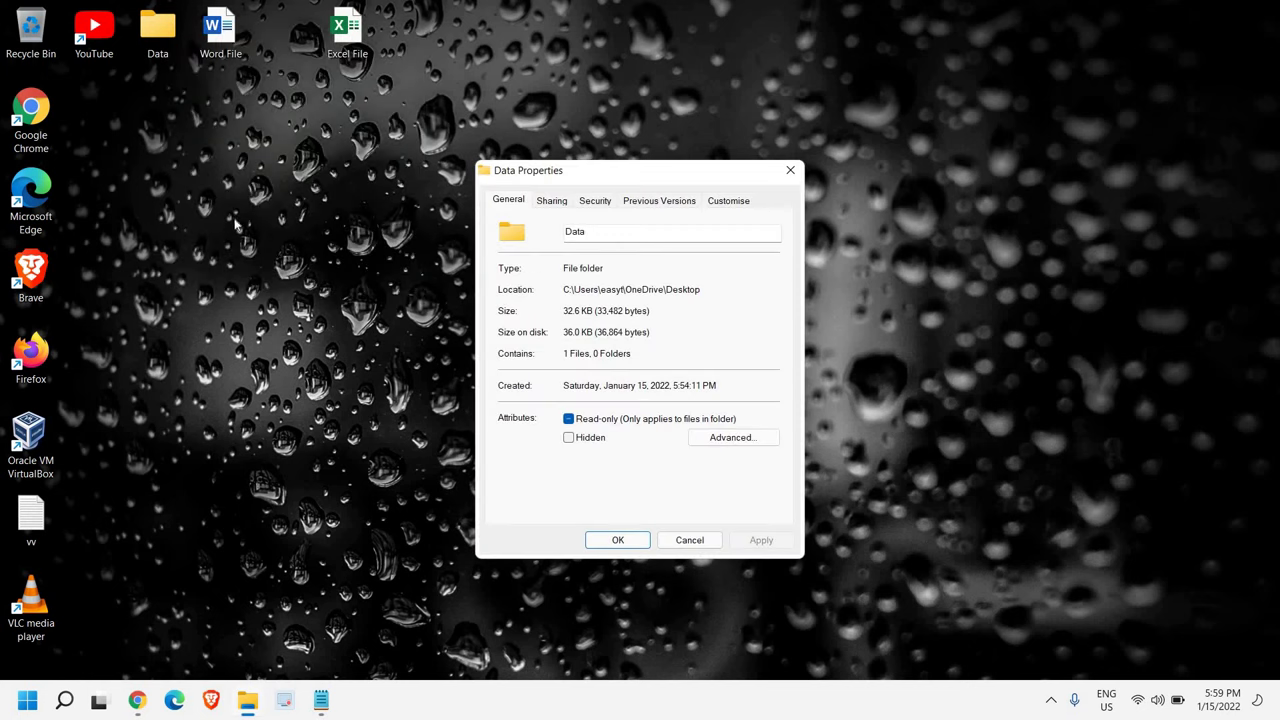
left_click(555, 202)
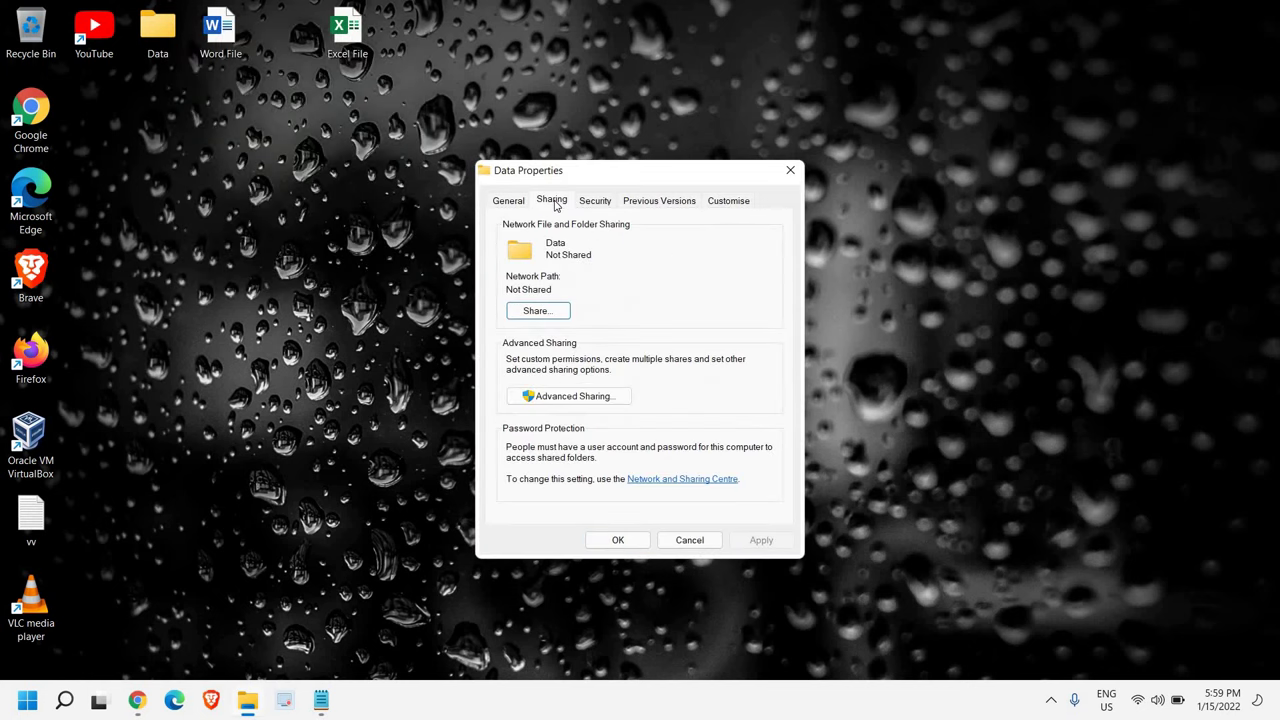
left_click(563, 397)
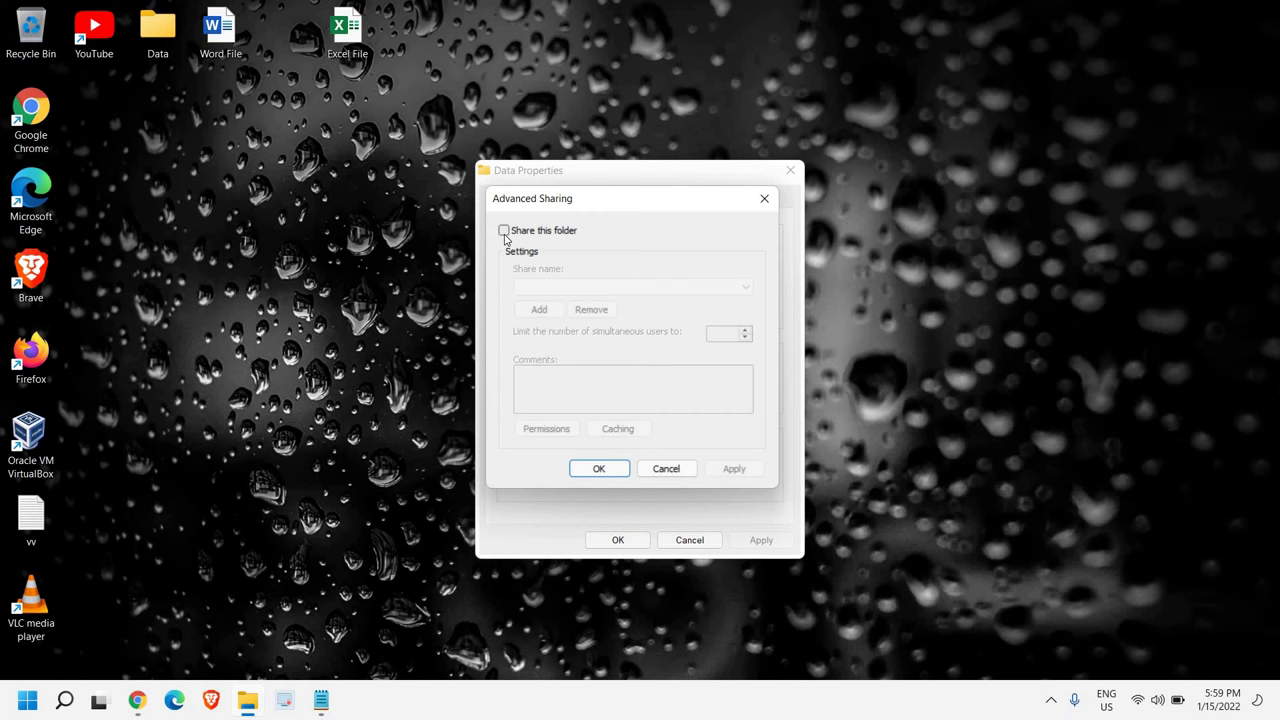
left_click(504, 231)
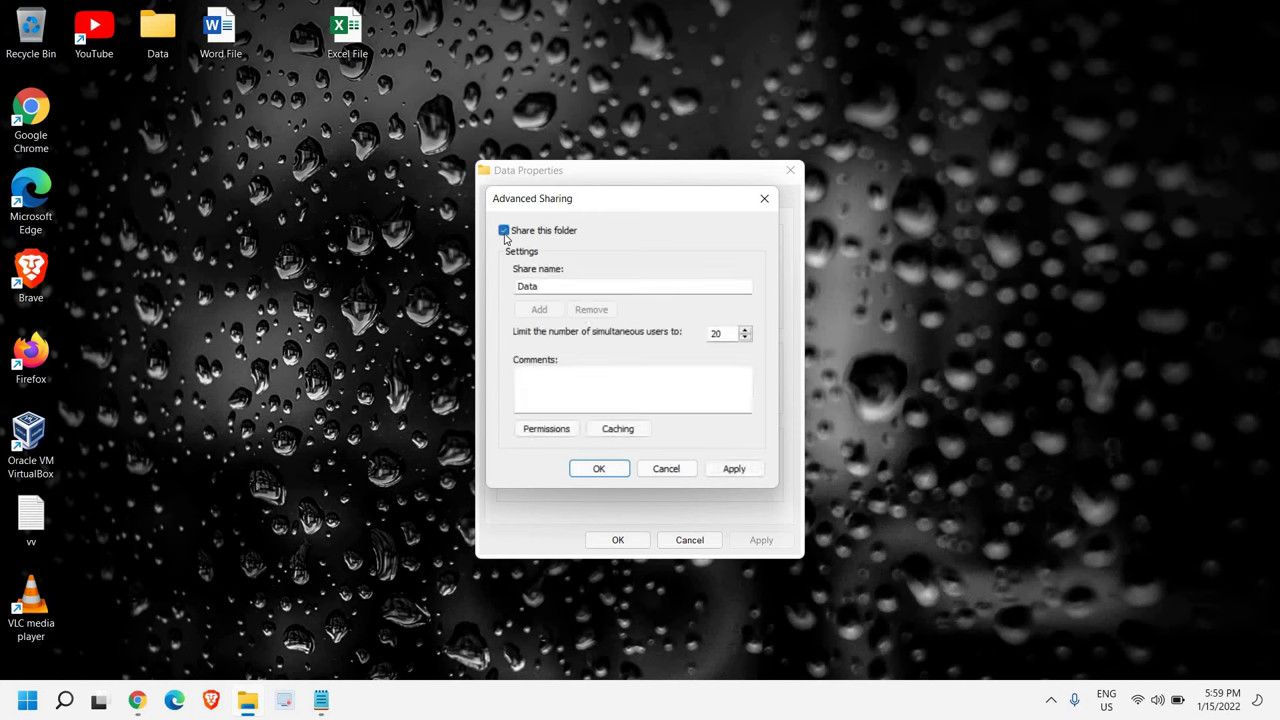
left_click(543, 430)
left_click(561, 287)
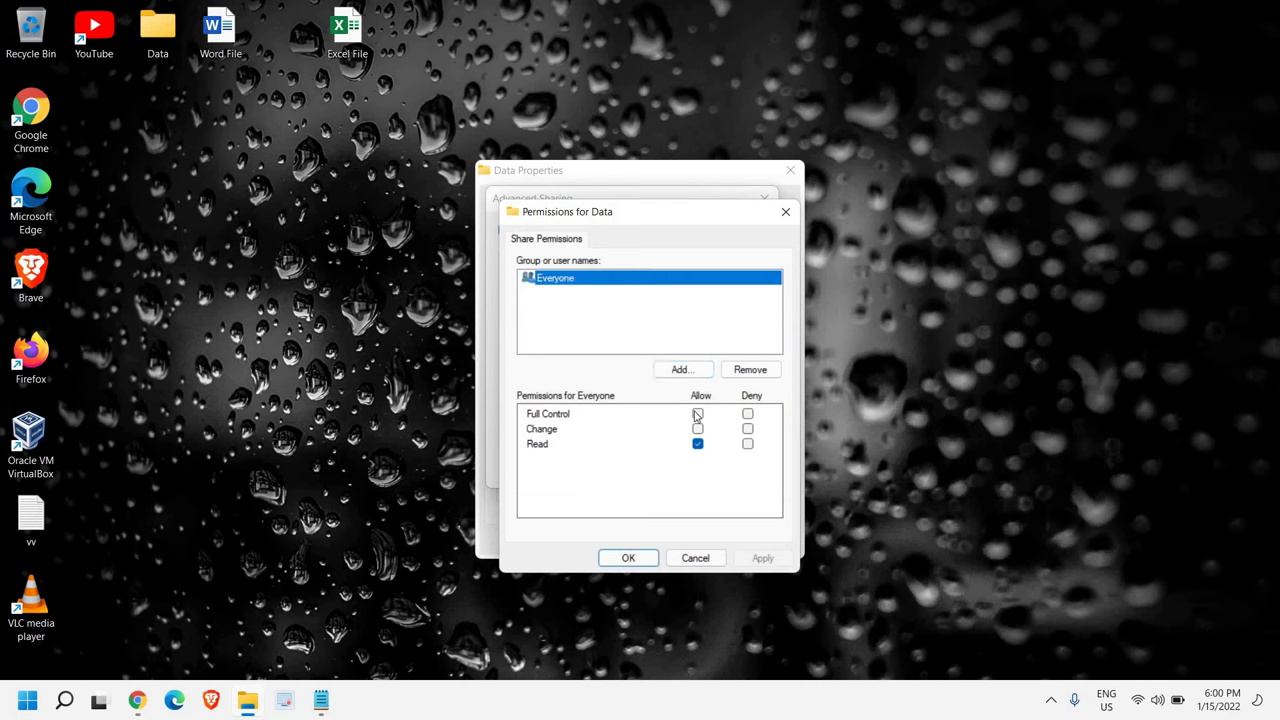
left_click(697, 414)
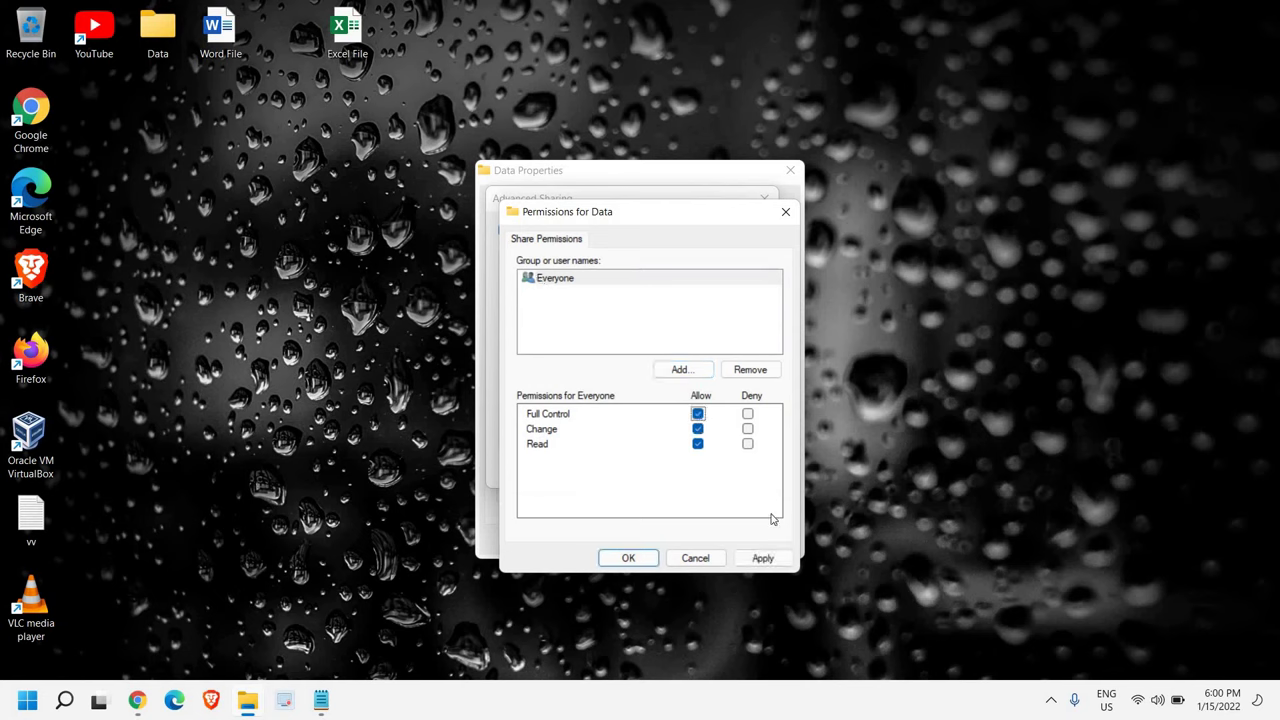
left_click(697, 414)
left_click(697, 428)
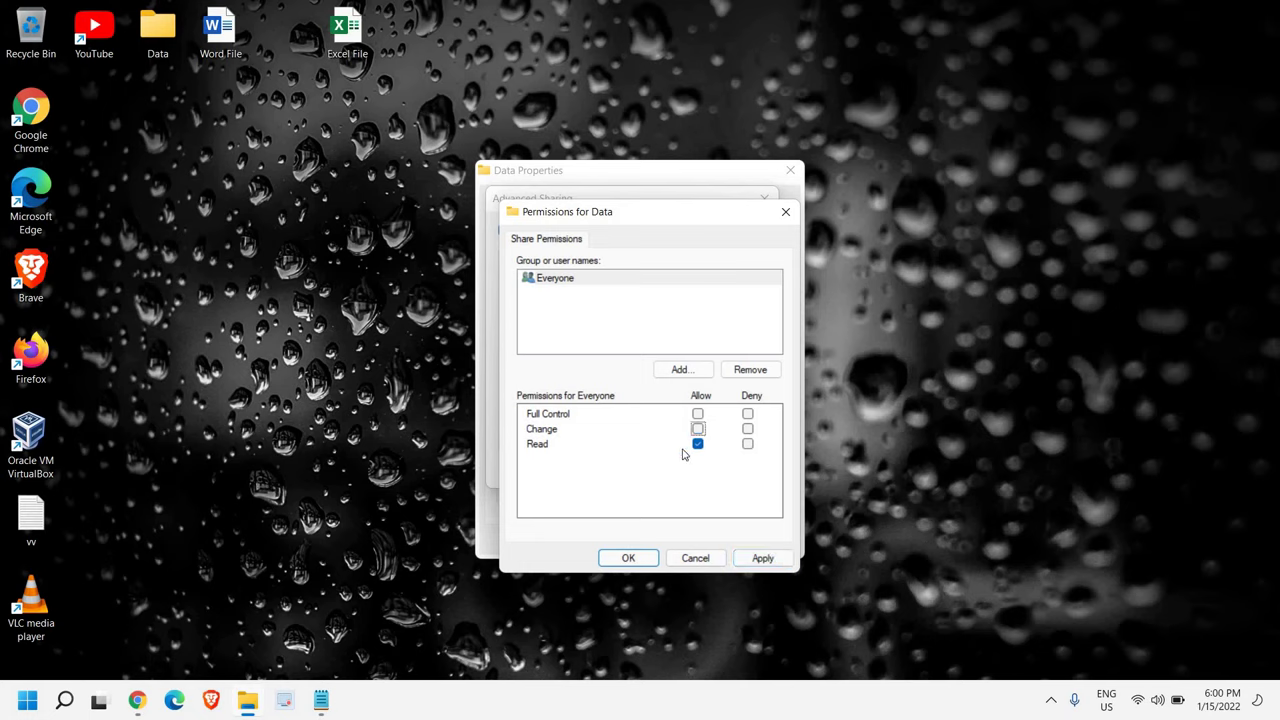
Step: Apply the share permissions for Everyone, accept the advanced sharing settings and close the Data folder's properties
left_click(763, 558)
left_click(629, 559)
left_click(600, 470)
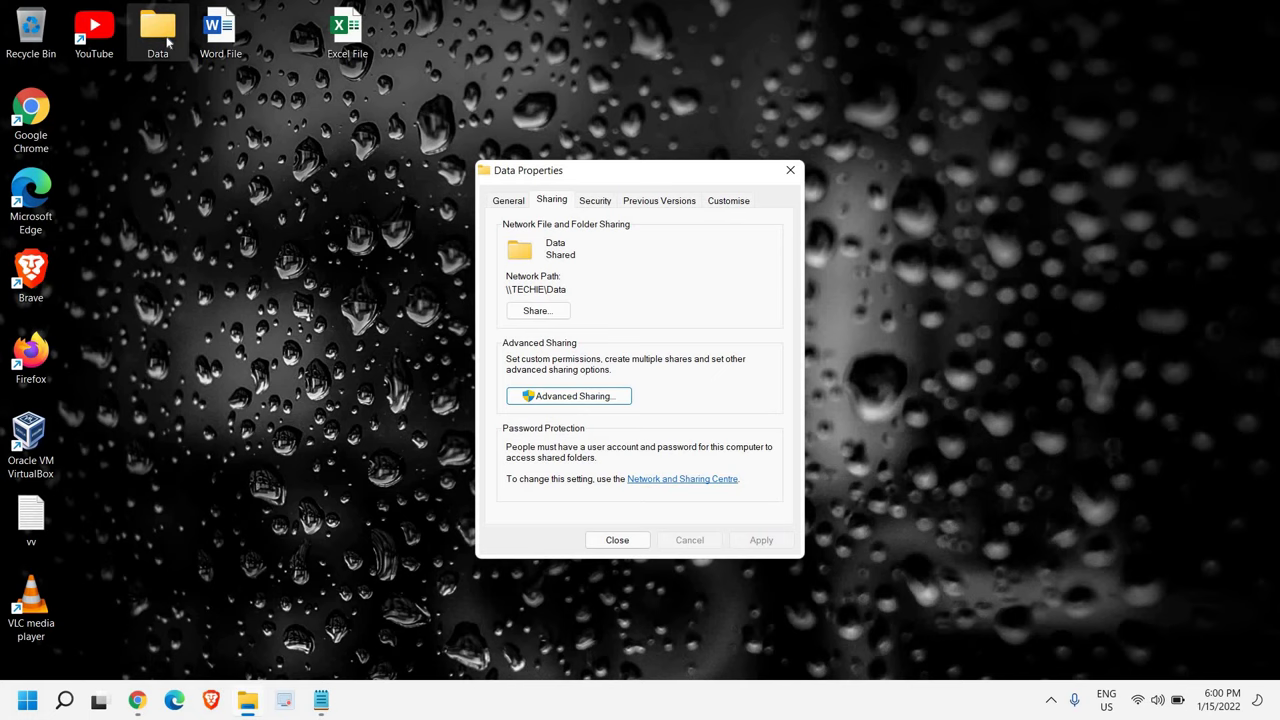
left_click(617, 540)
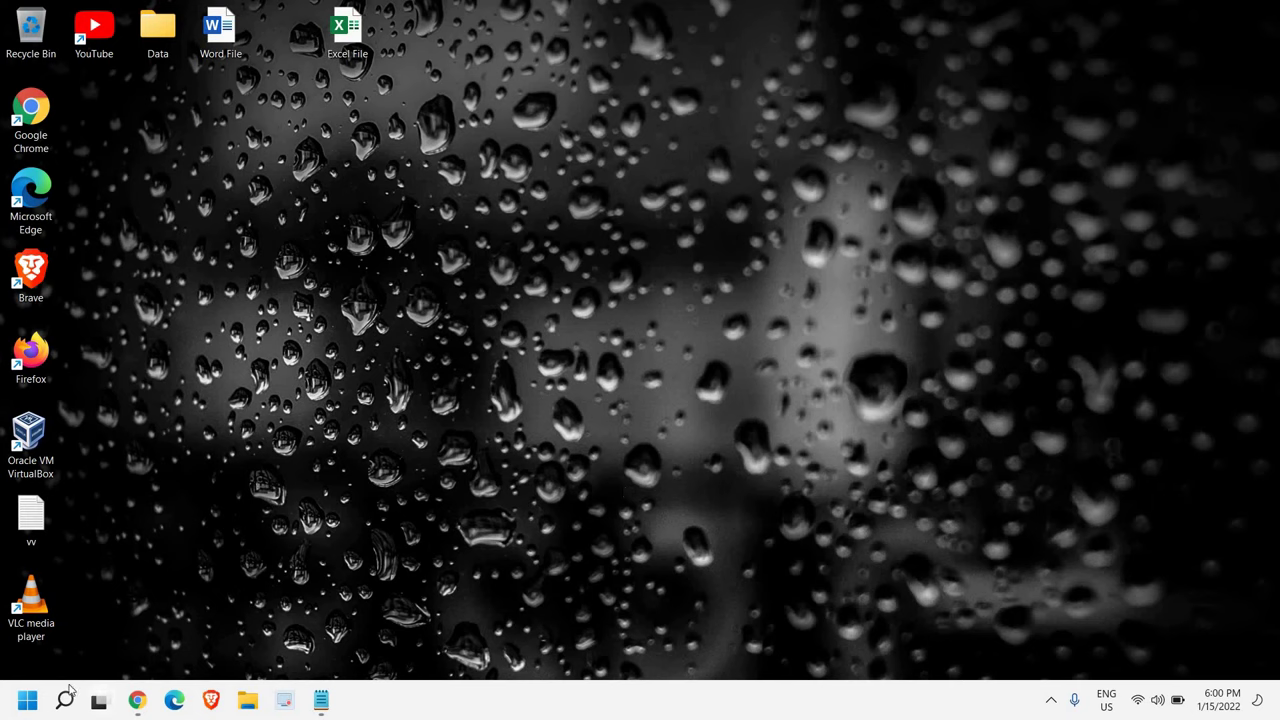
Step: Open the Services console by running services.msc and maximize its window
right_click(28, 701)
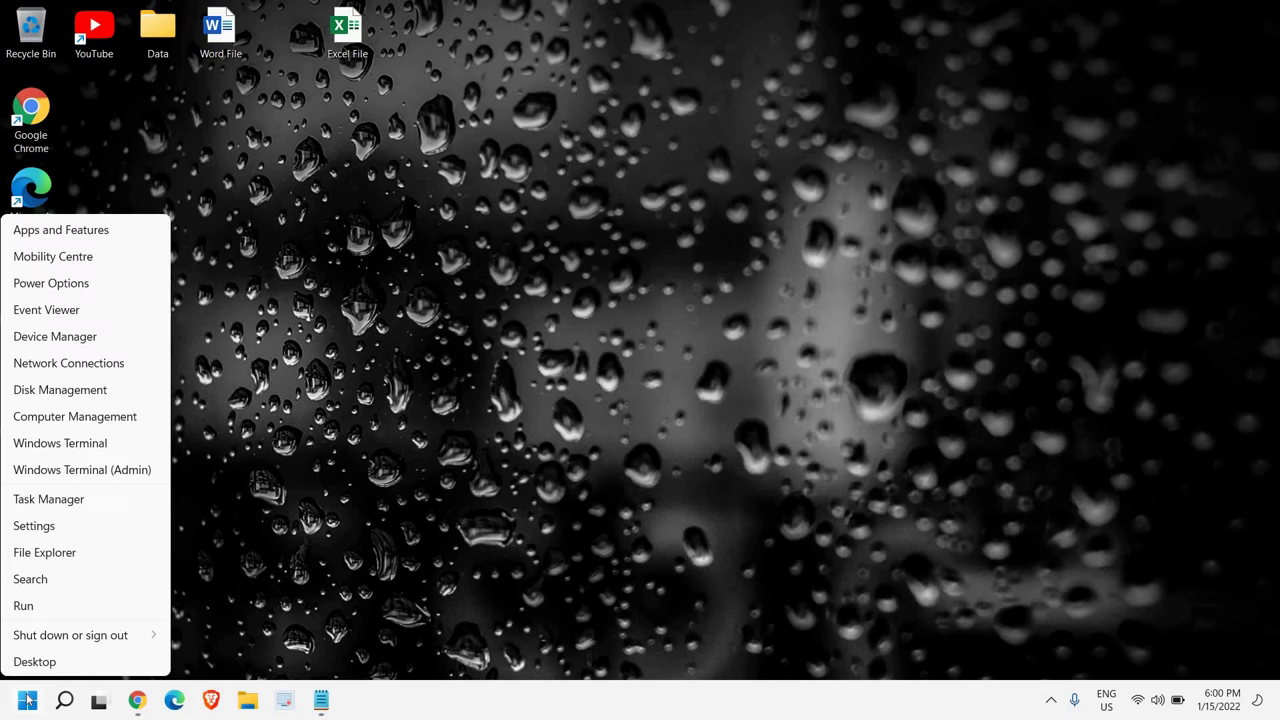
left_click(38, 610)
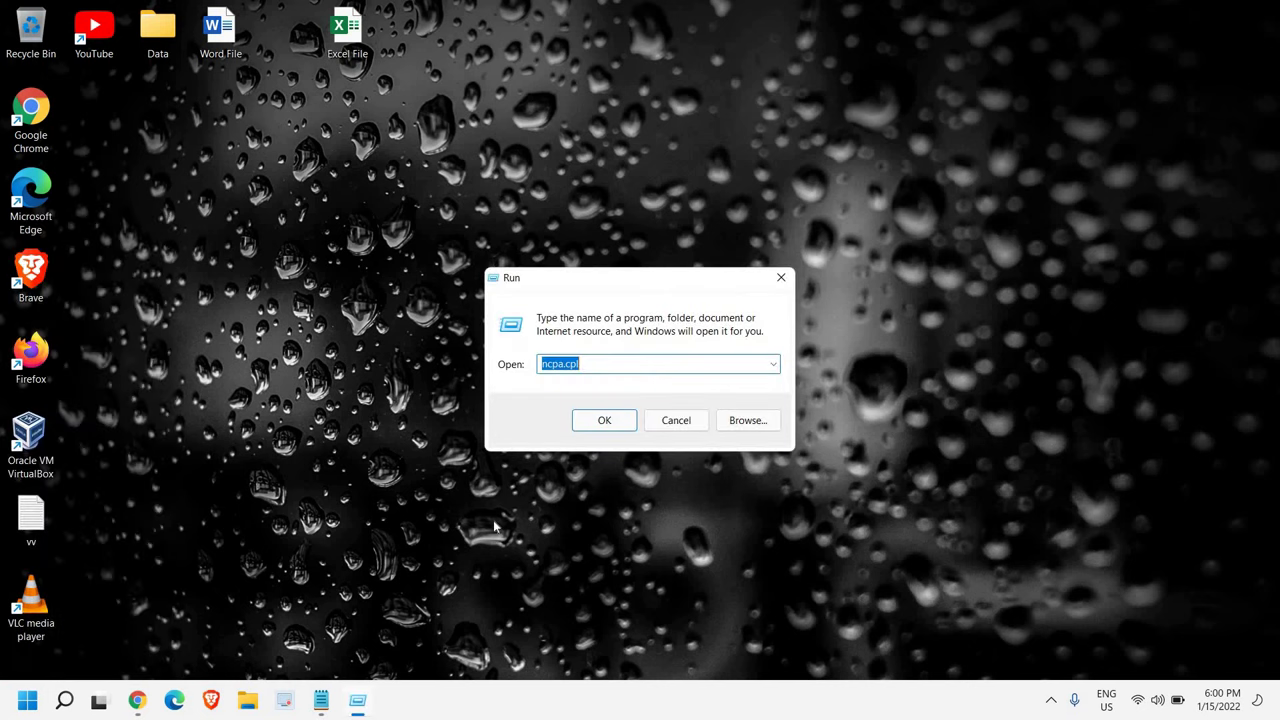
type("services.msc")
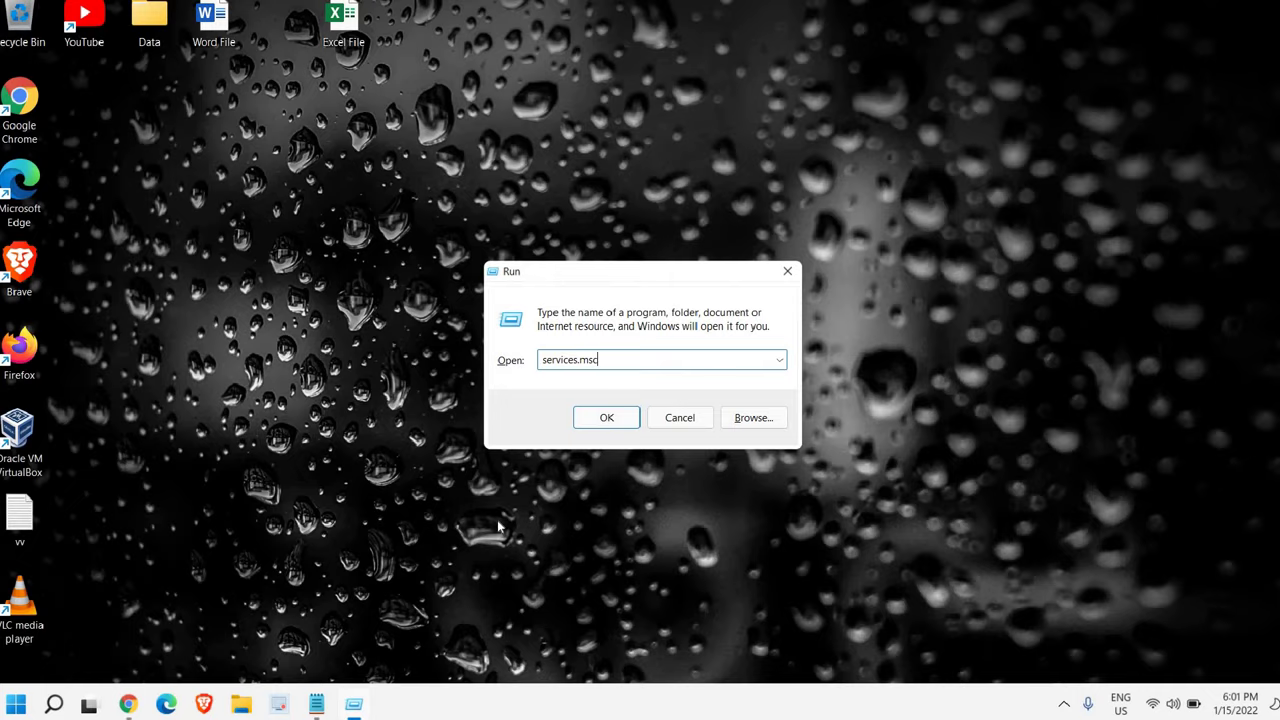
key("Return")
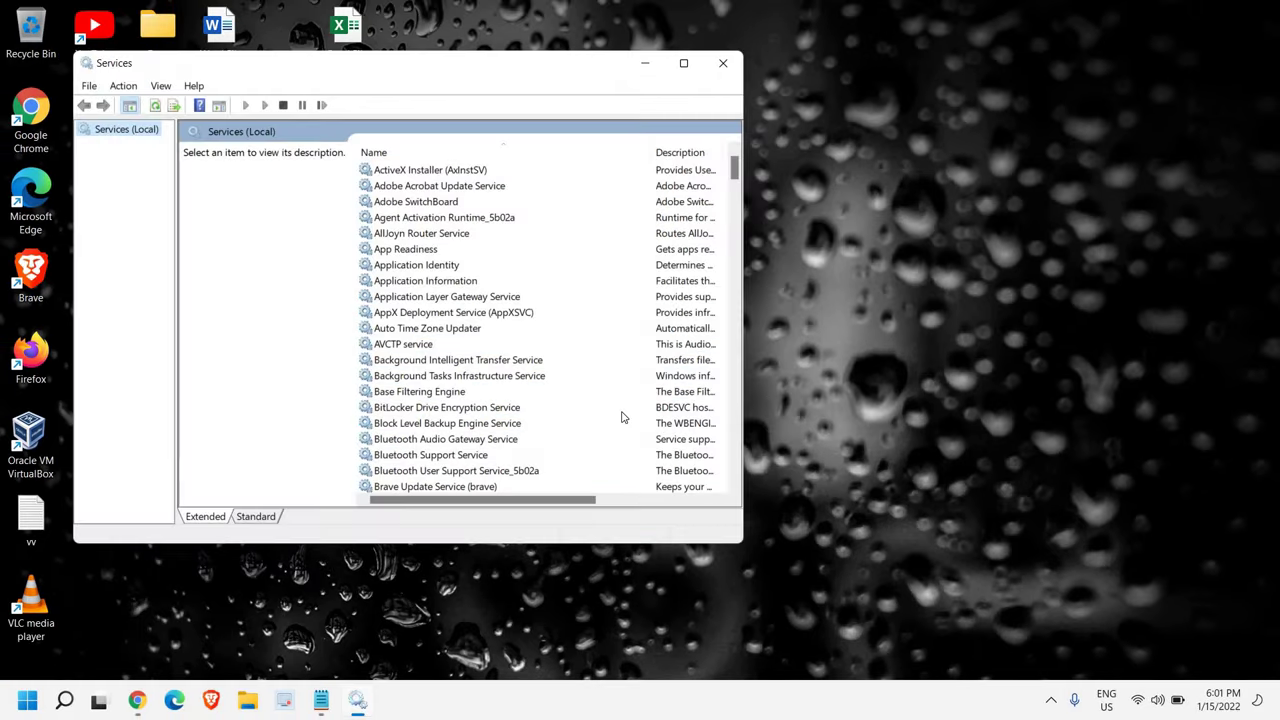
left_click(683, 63)
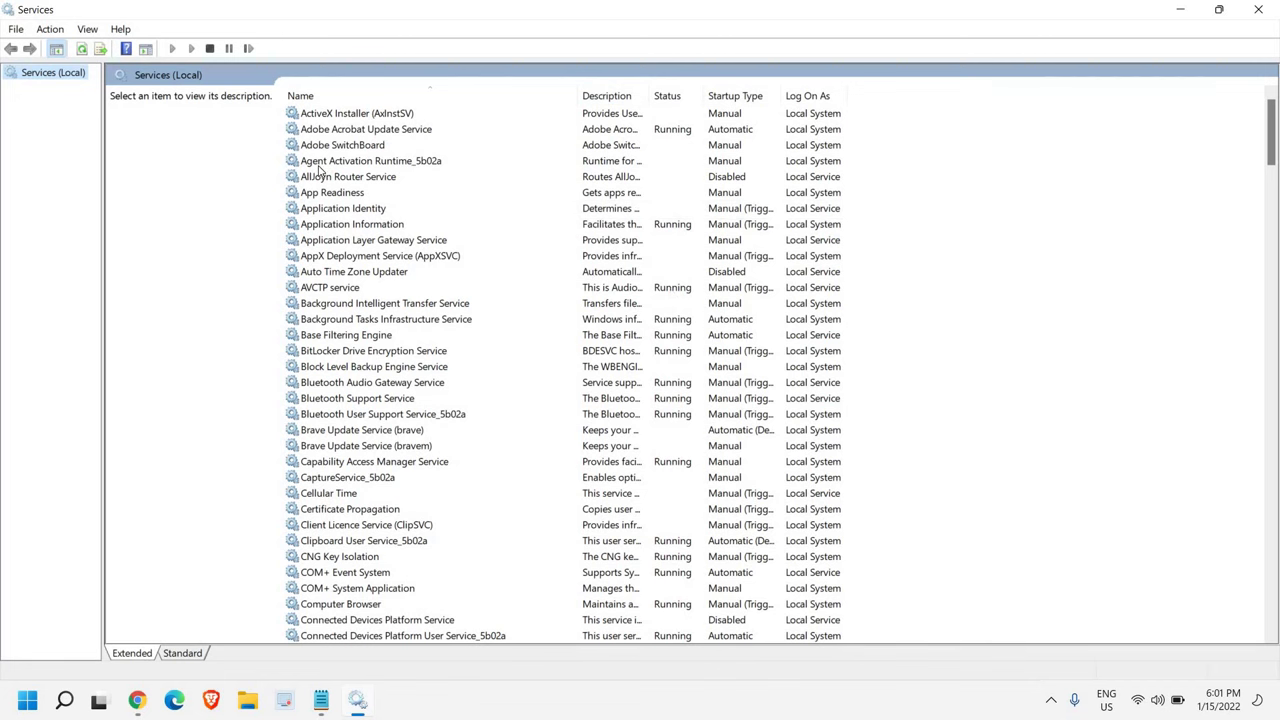
Step: Try to set the SSDP Discovery service's startup type to Automatic in its properties
left_click(318, 163)
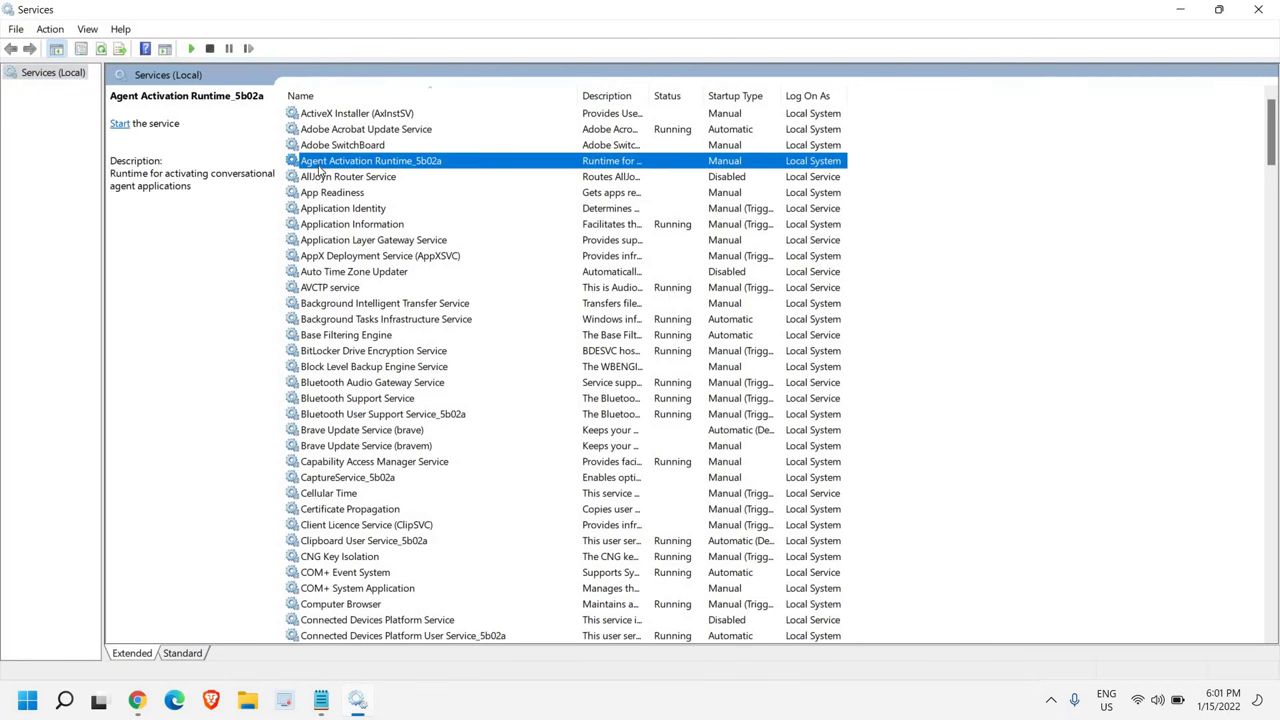
key("s")
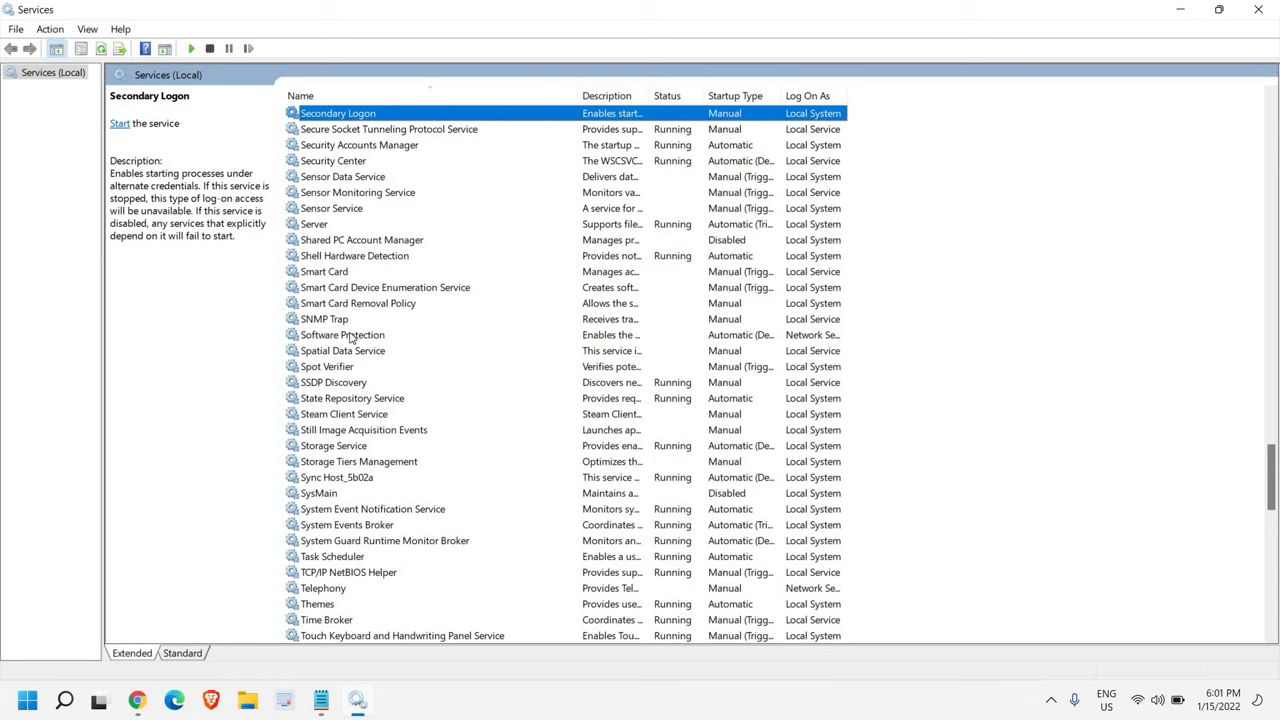
left_click(338, 383)
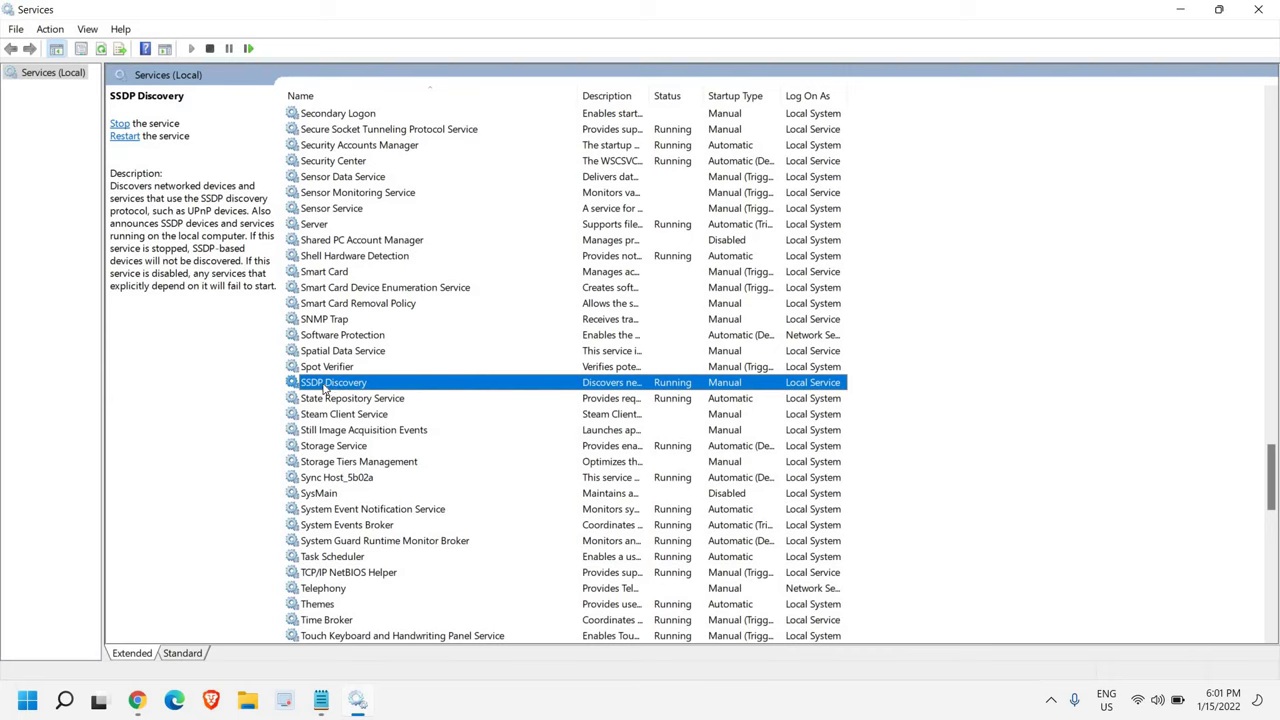
right_click(346, 386)
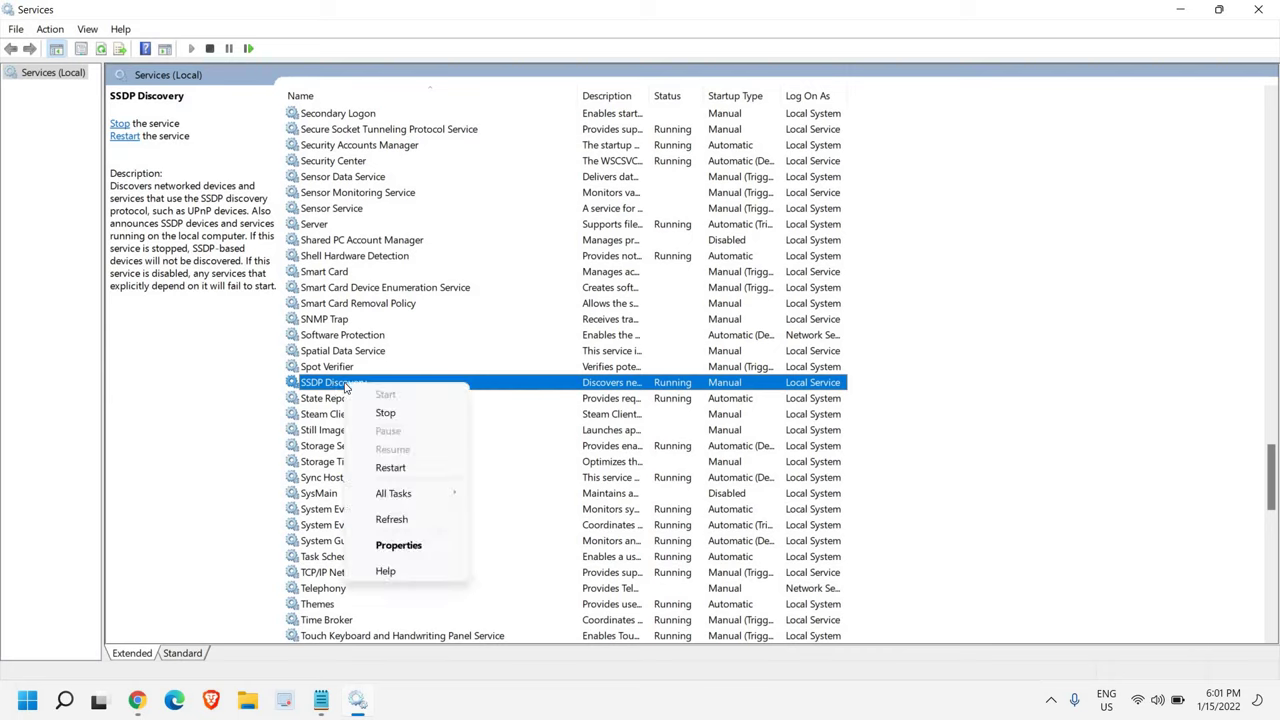
left_click(399, 548)
left_click(600, 333)
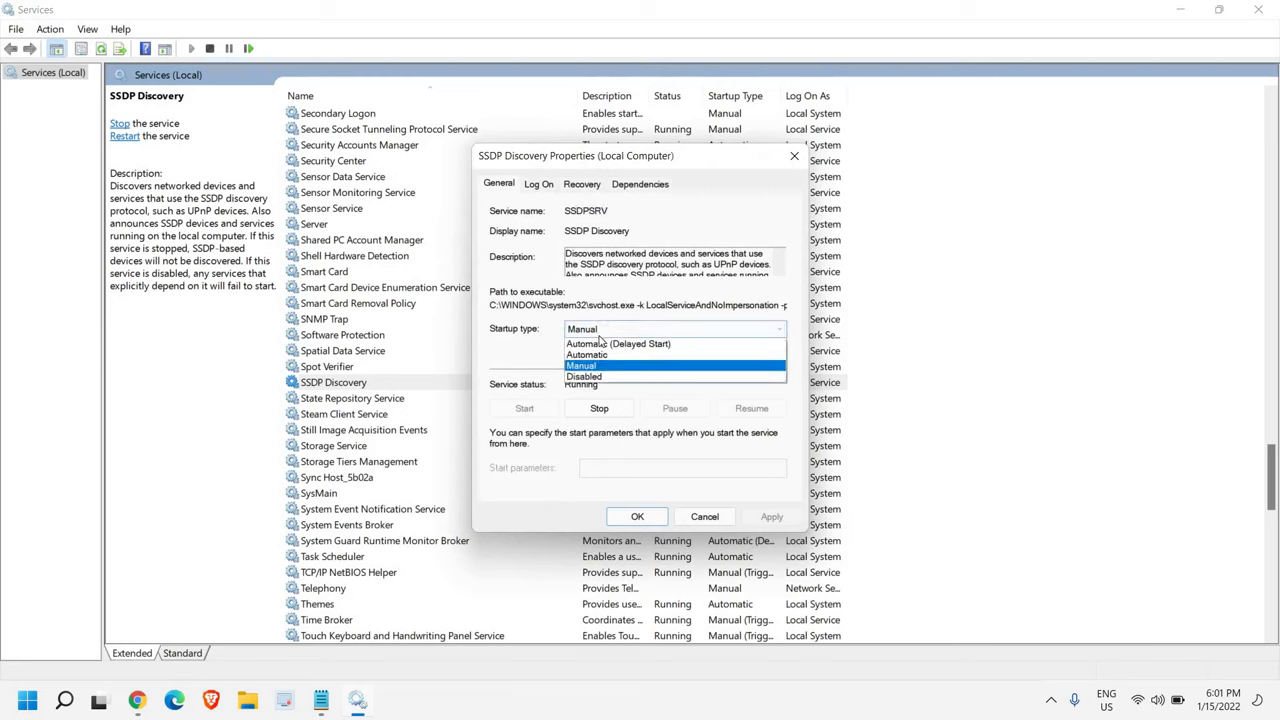
left_click(600, 357)
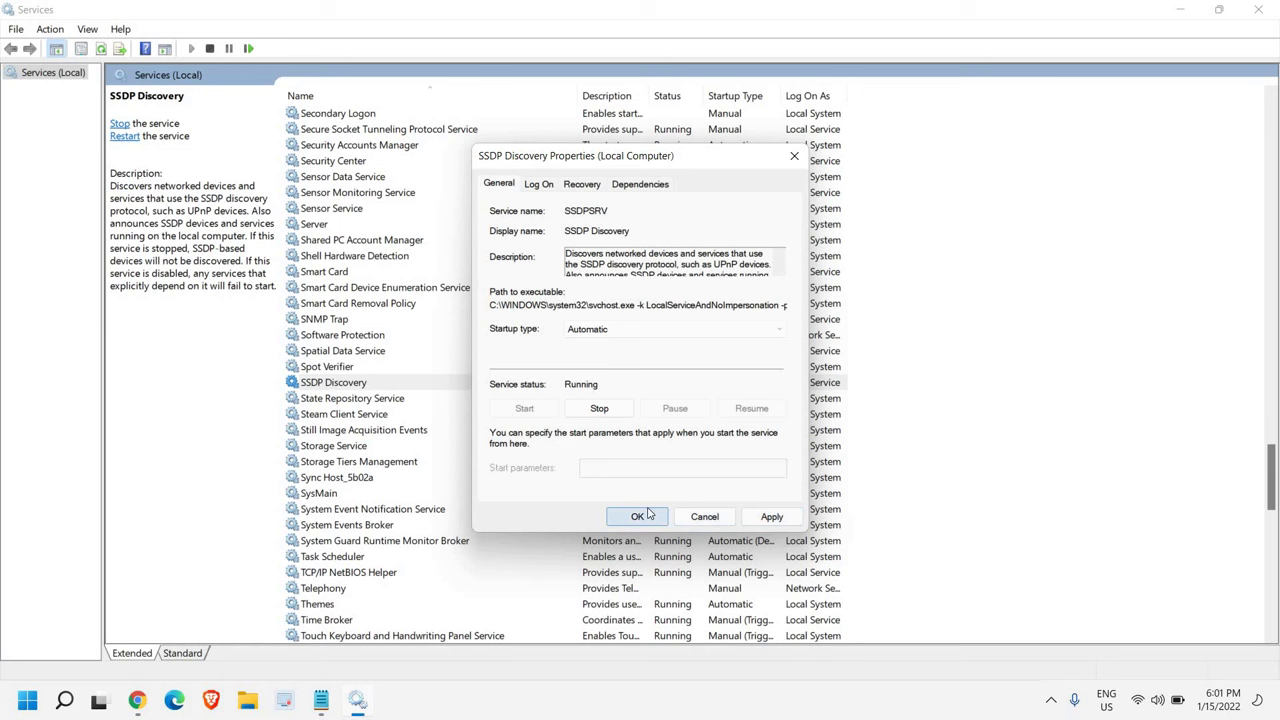
left_click(690, 518)
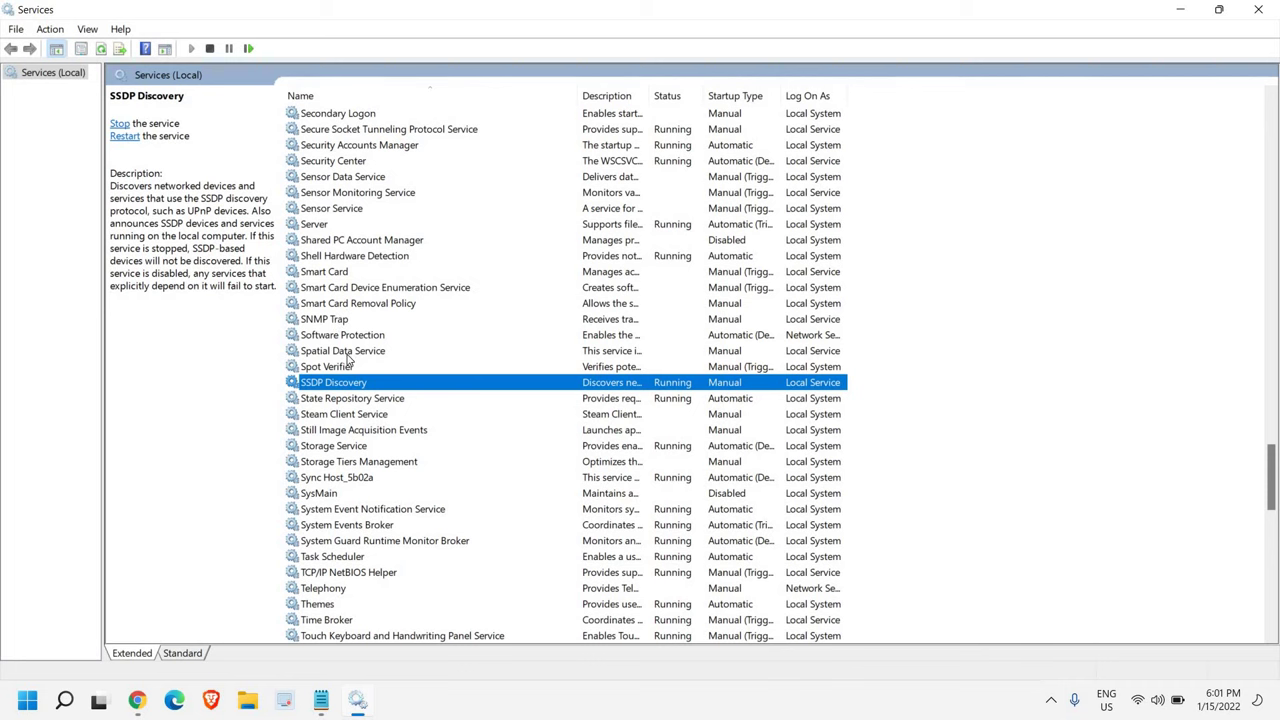
Step: Try to set the UPnP Device Host service's startup type to Automatic in its properties
key("u")
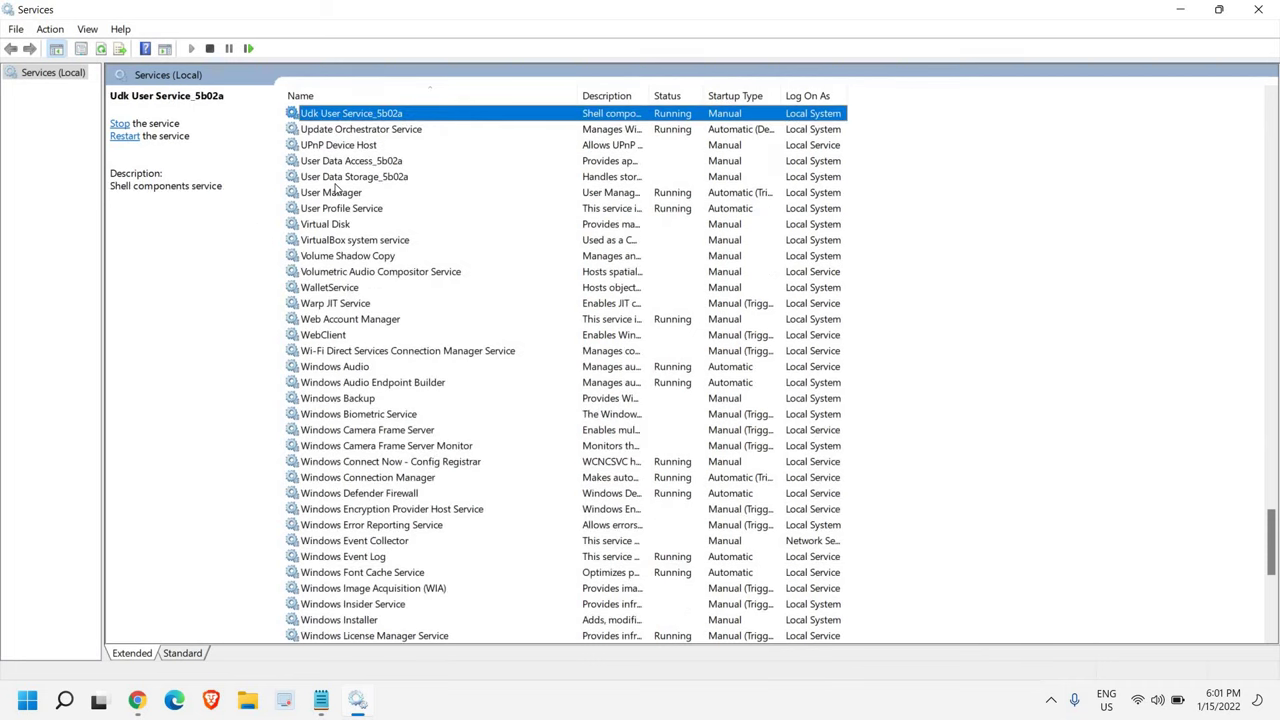
left_click(316, 150)
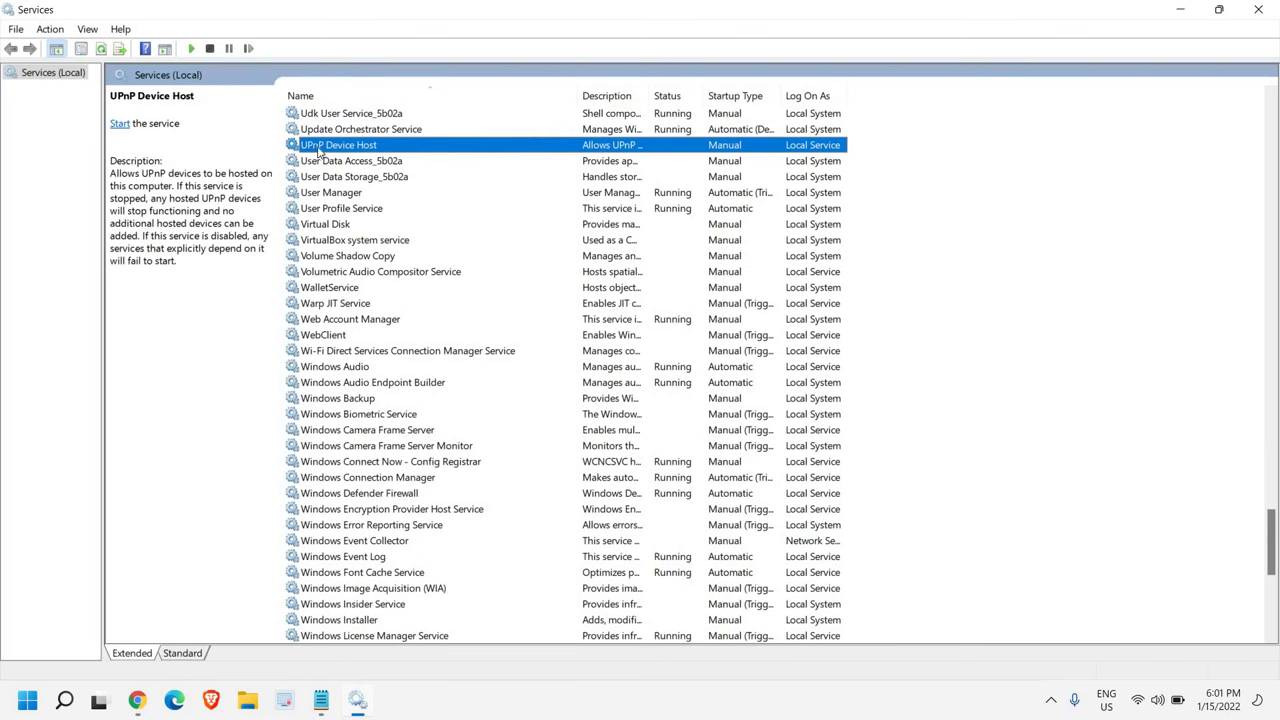
right_click(318, 150)
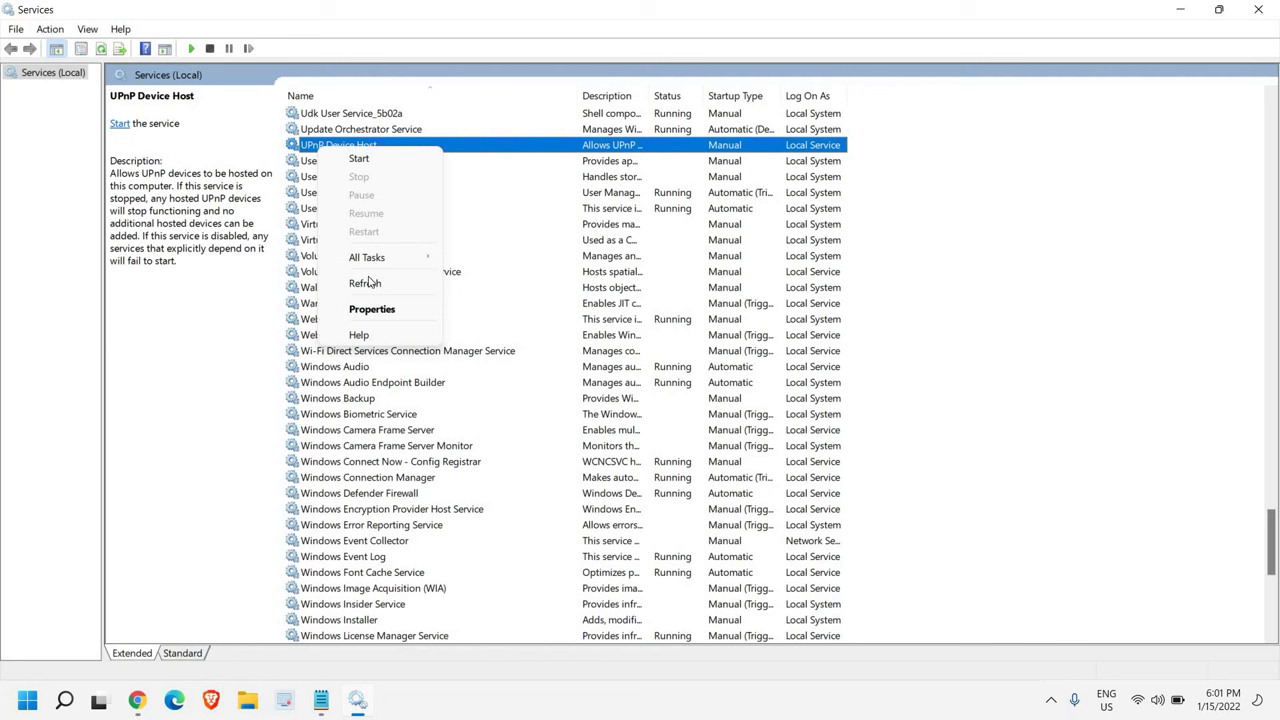
left_click(373, 309)
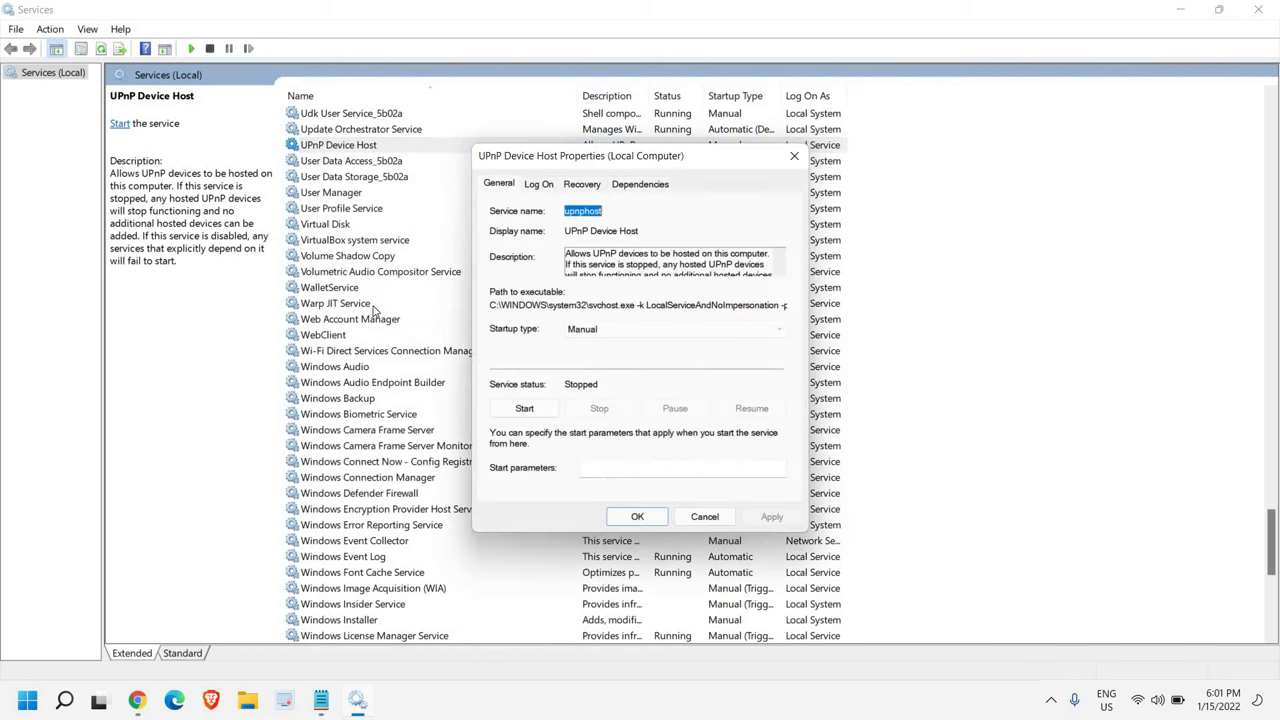
left_click(600, 333)
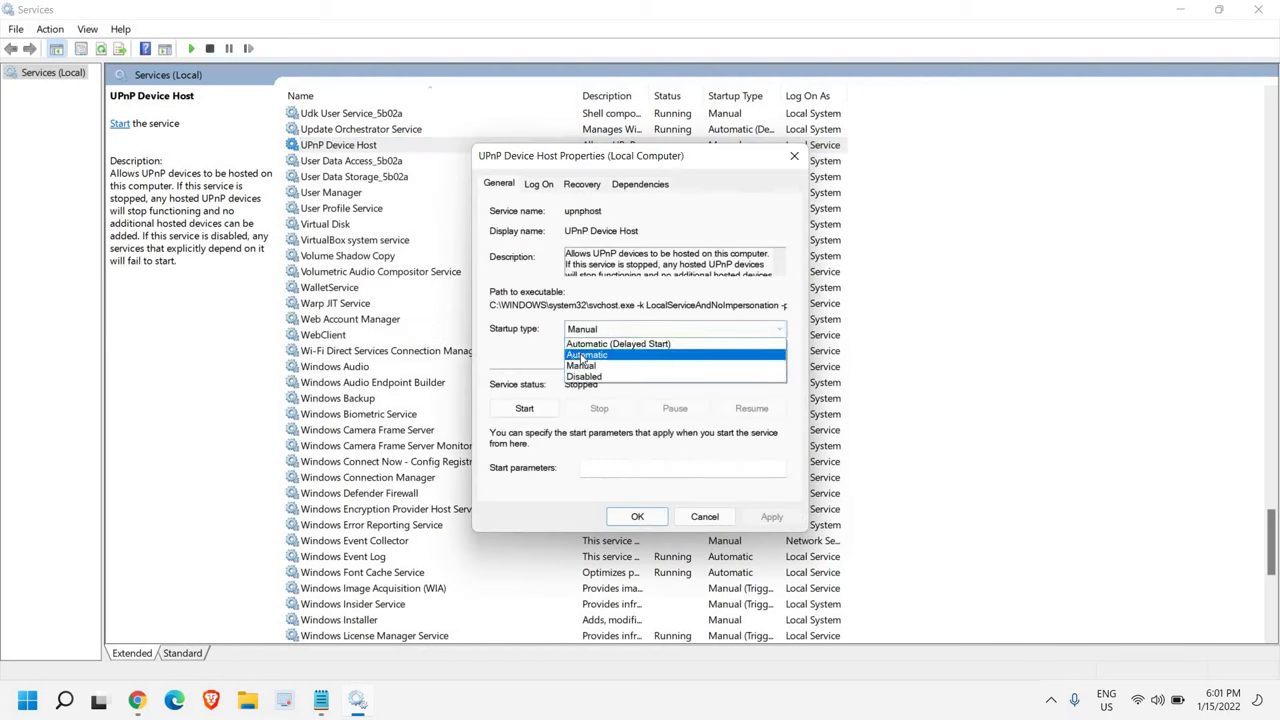
left_click(702, 517)
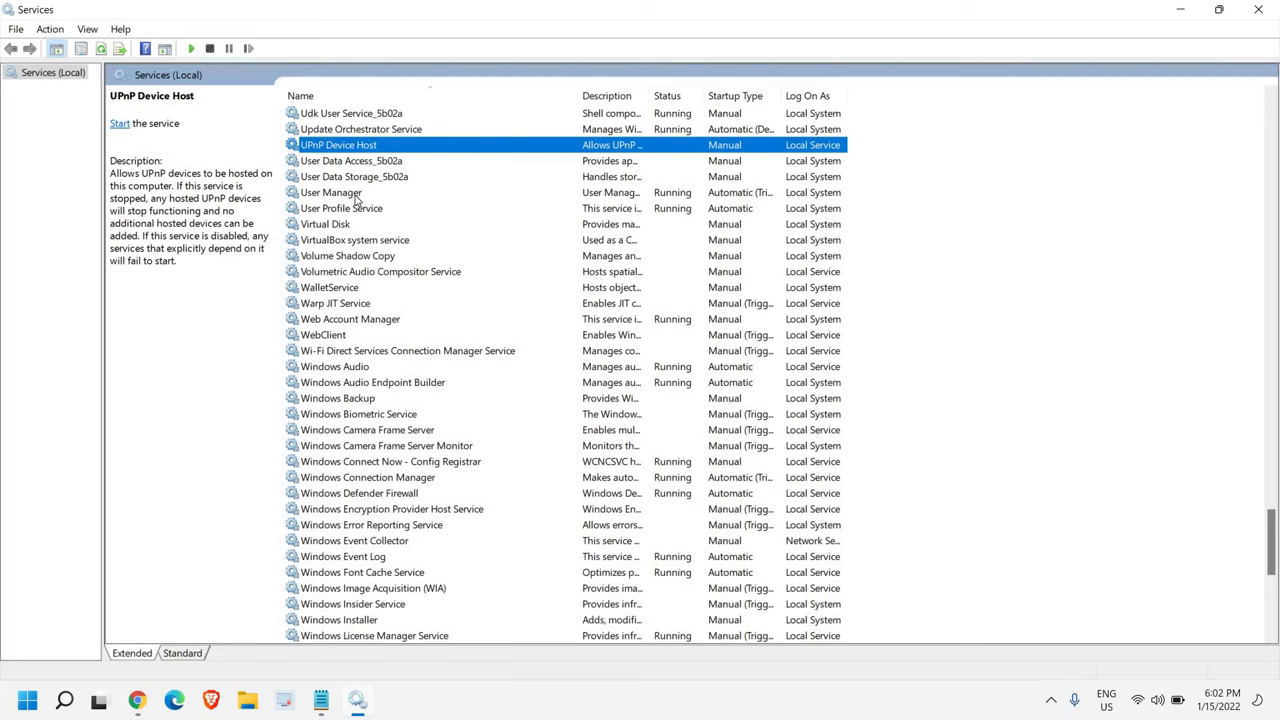
Step: Try to set the Function Discovery Provider Host service's startup type to Automatic in its properties
key("f")
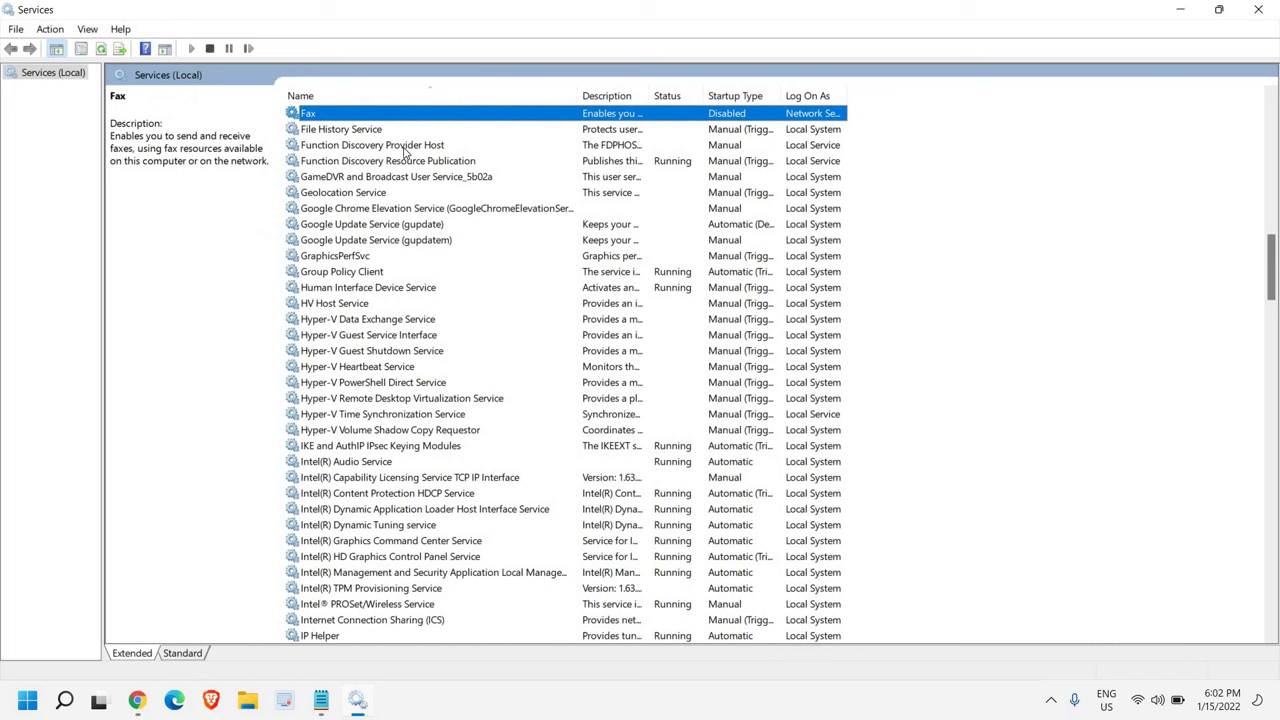
left_click(387, 148)
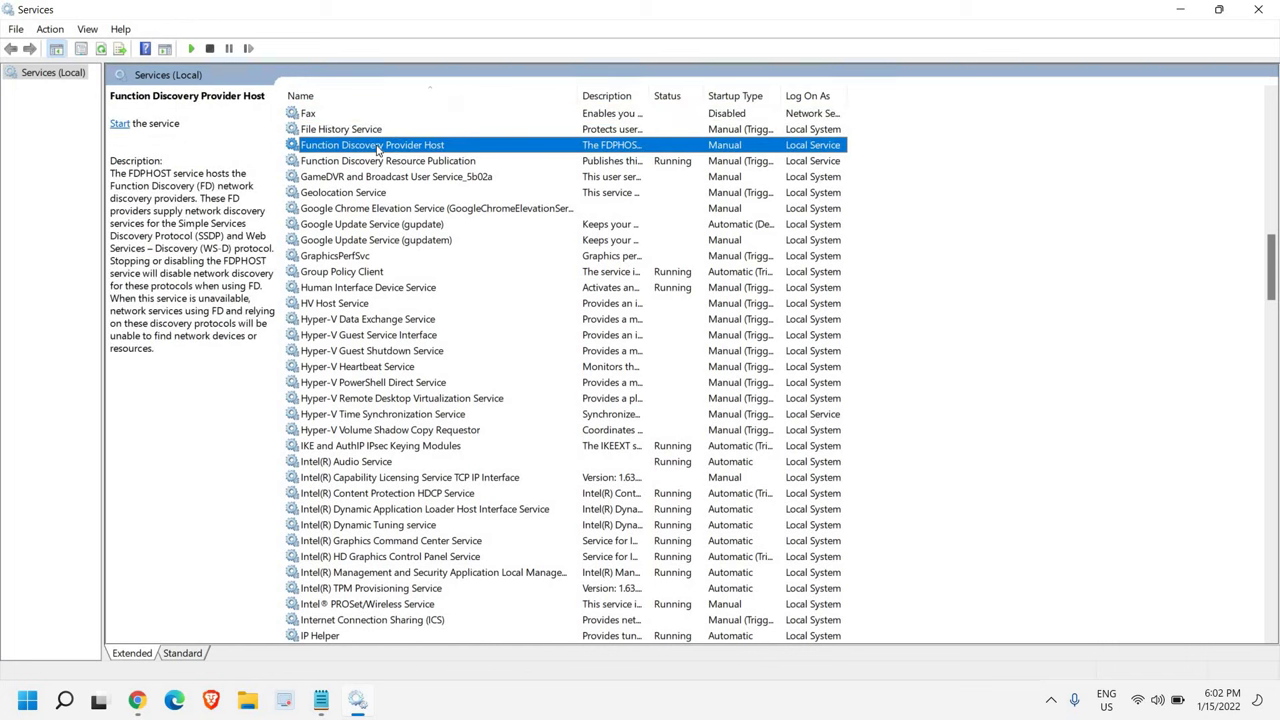
right_click(378, 149)
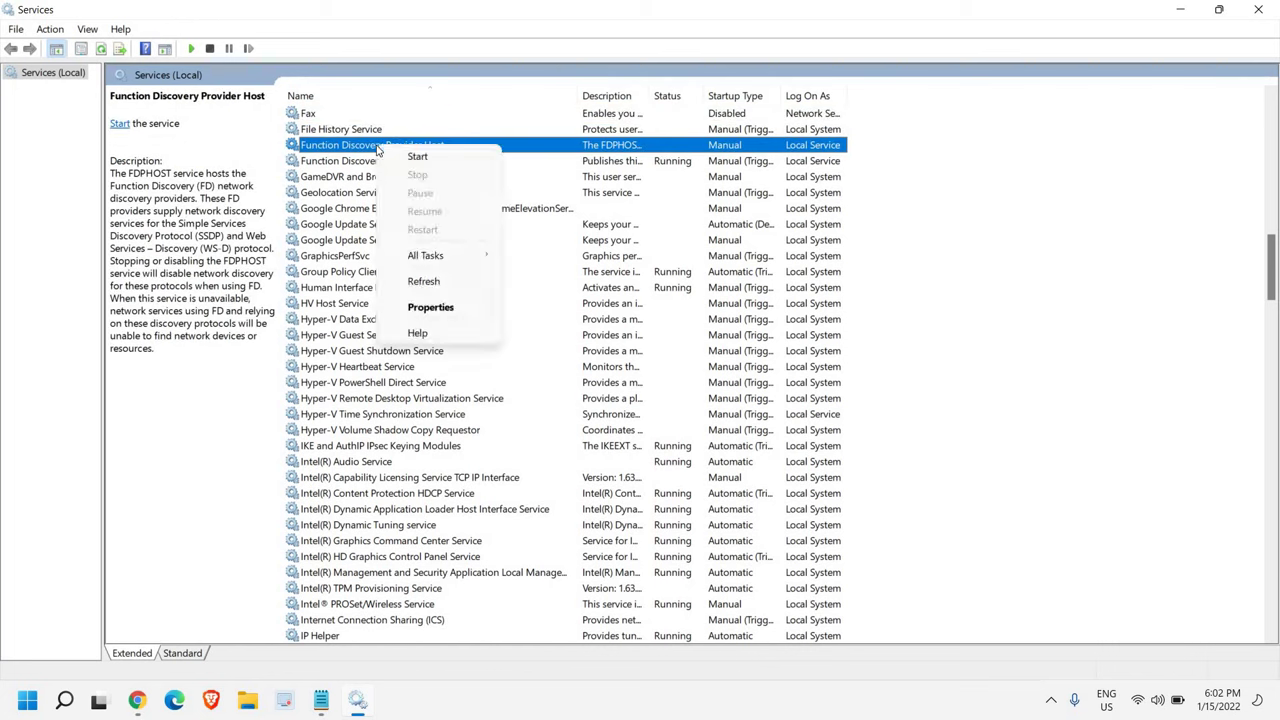
left_click(459, 316)
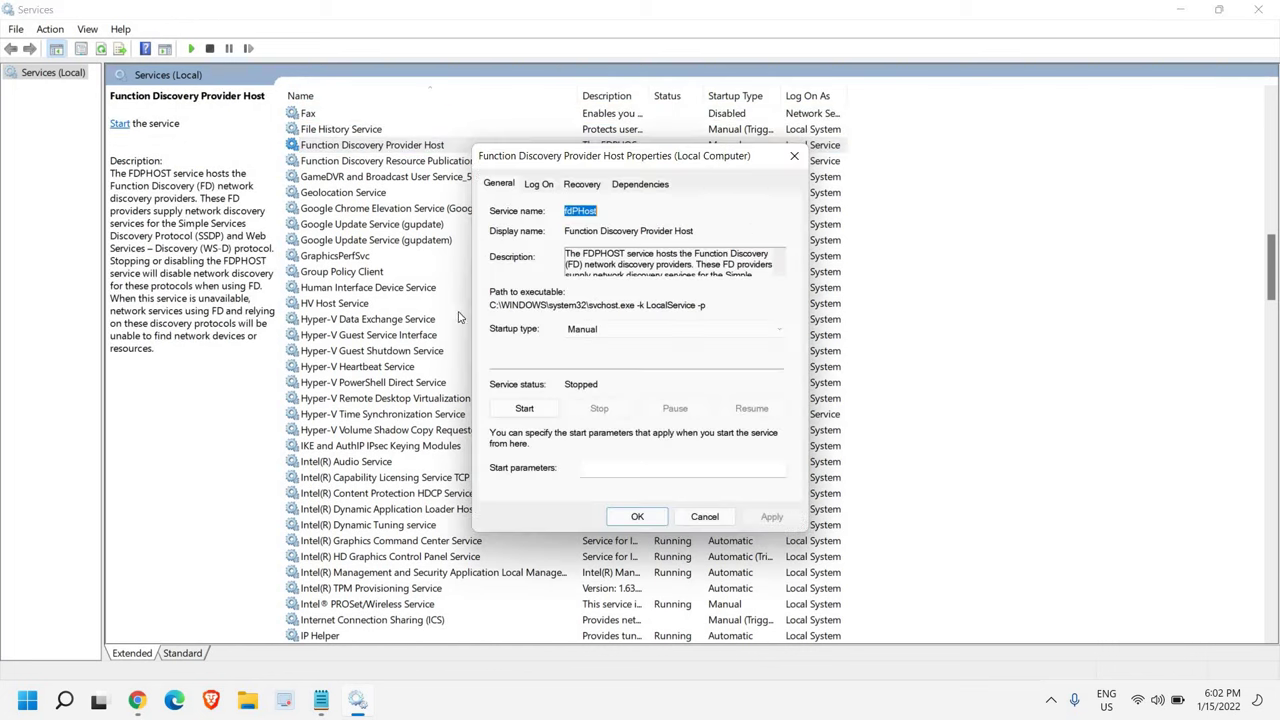
left_click(618, 335)
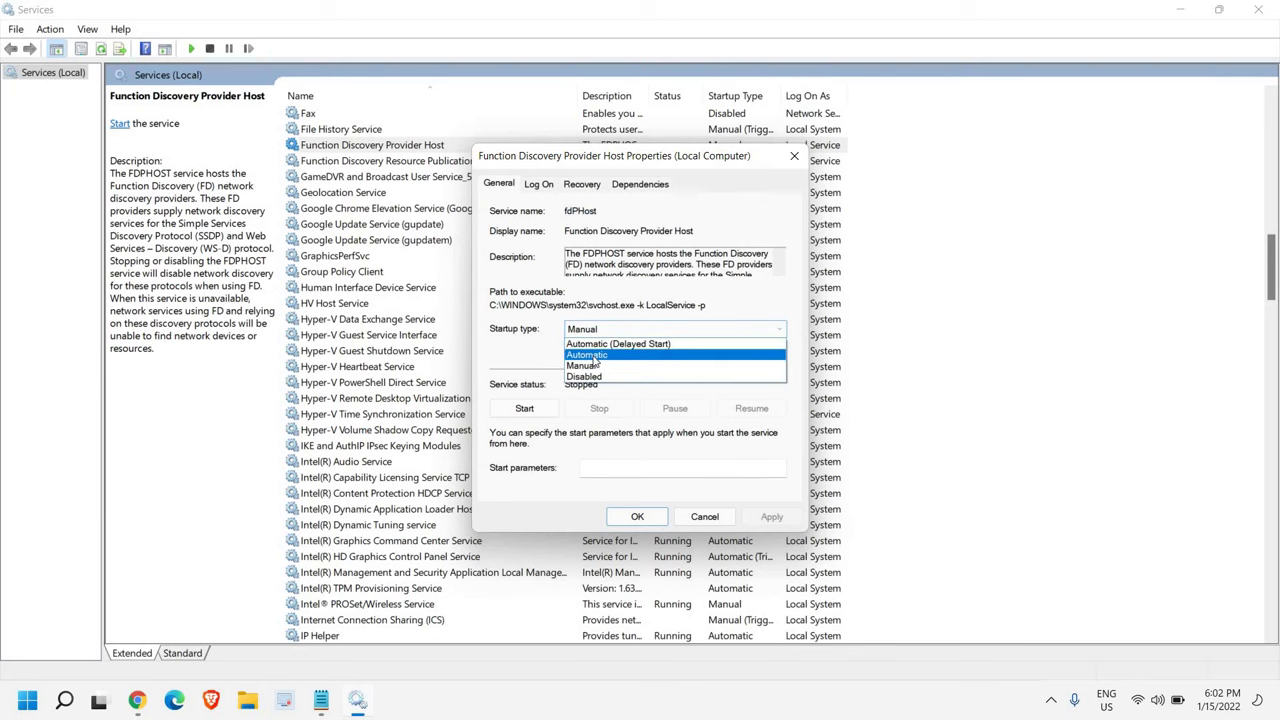
left_click(595, 356)
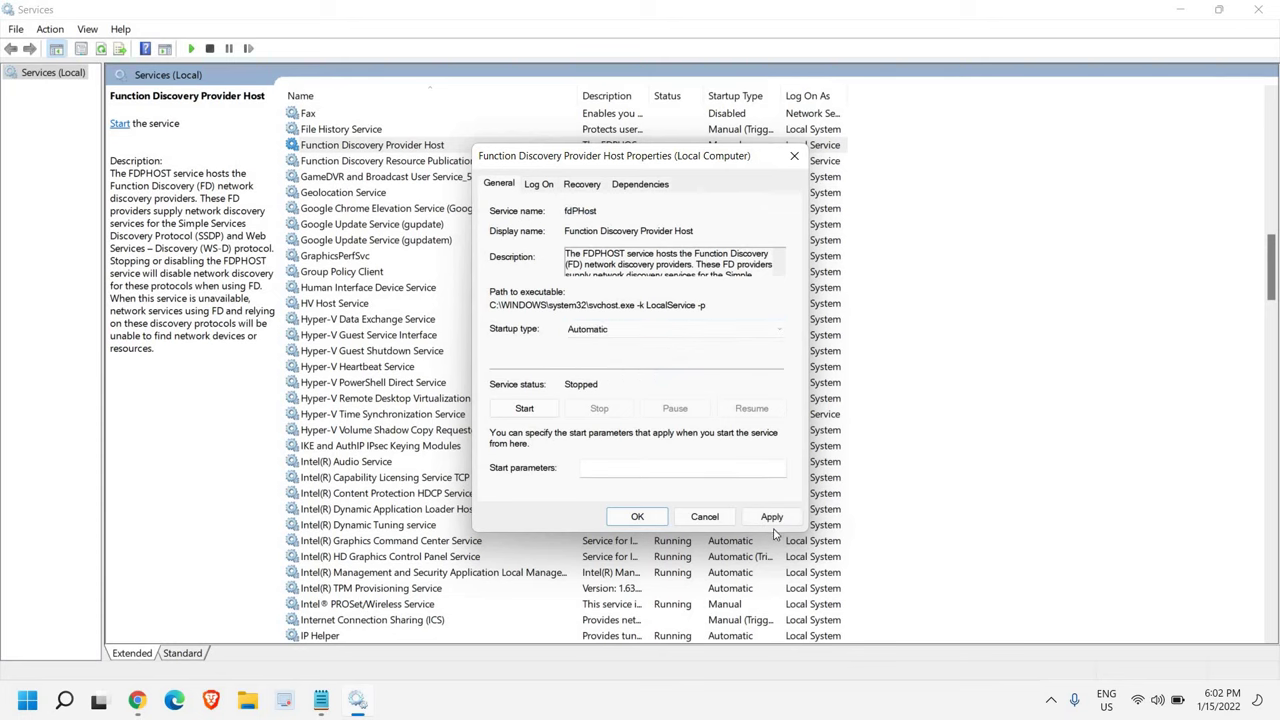
left_click(704, 517)
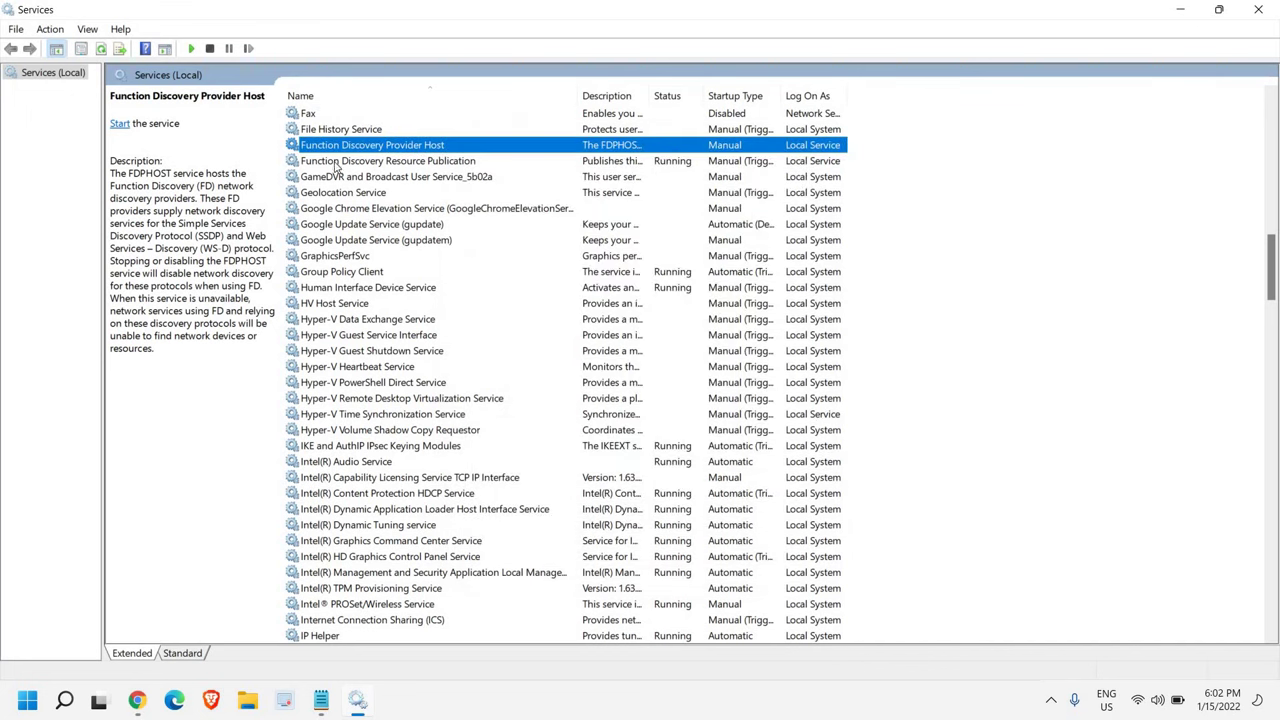
Step: Try to set the Function Discovery Resource Publication service's startup type to Automatic in its properties
left_click(419, 166)
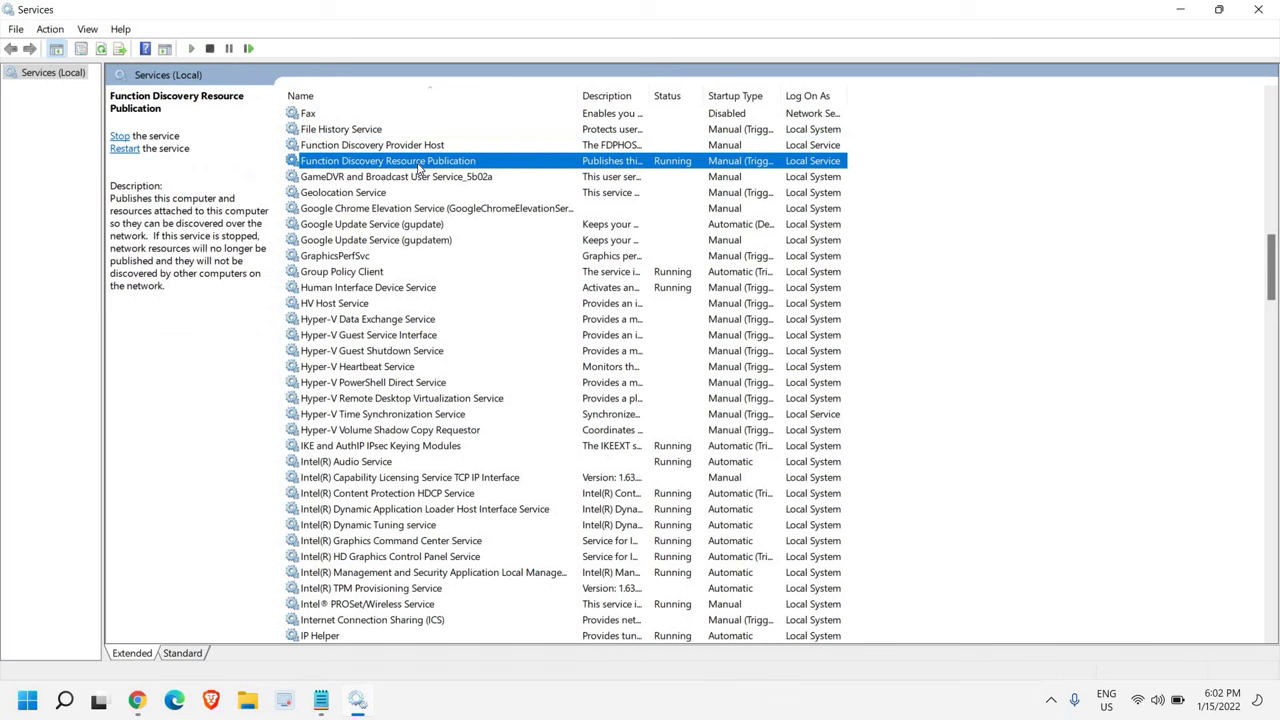
right_click(419, 166)
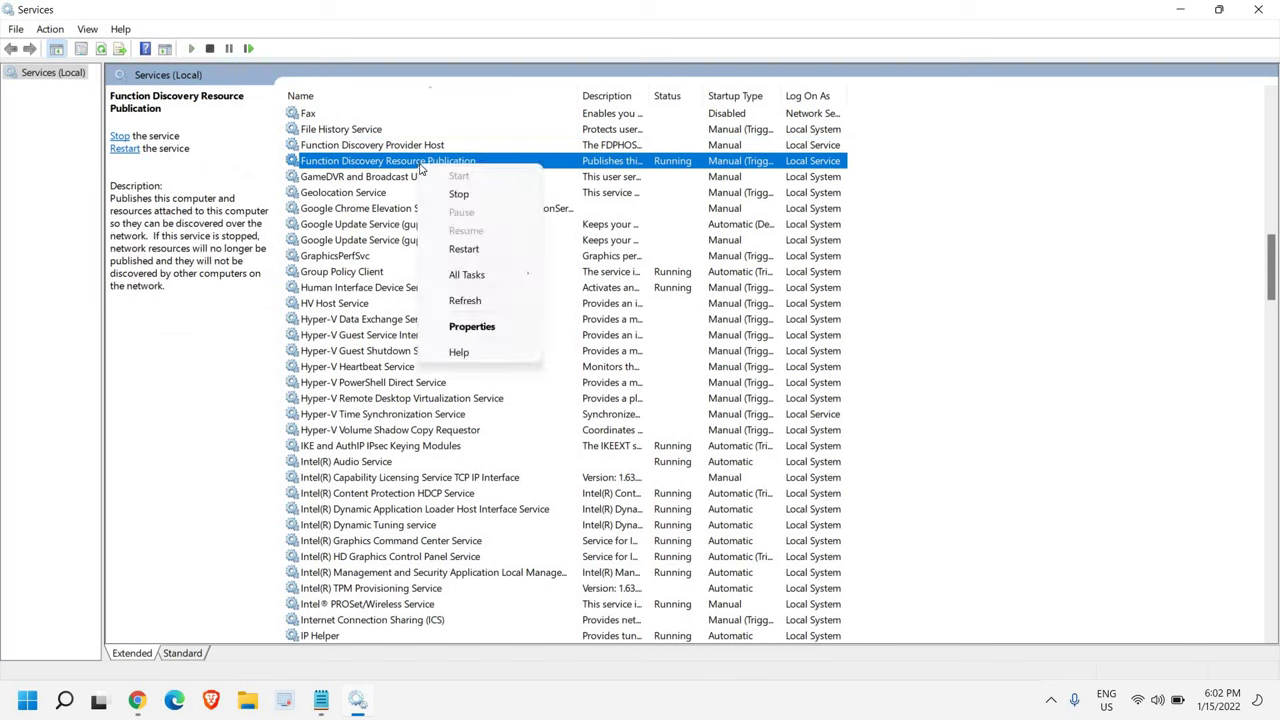
left_click(486, 328)
left_click(600, 331)
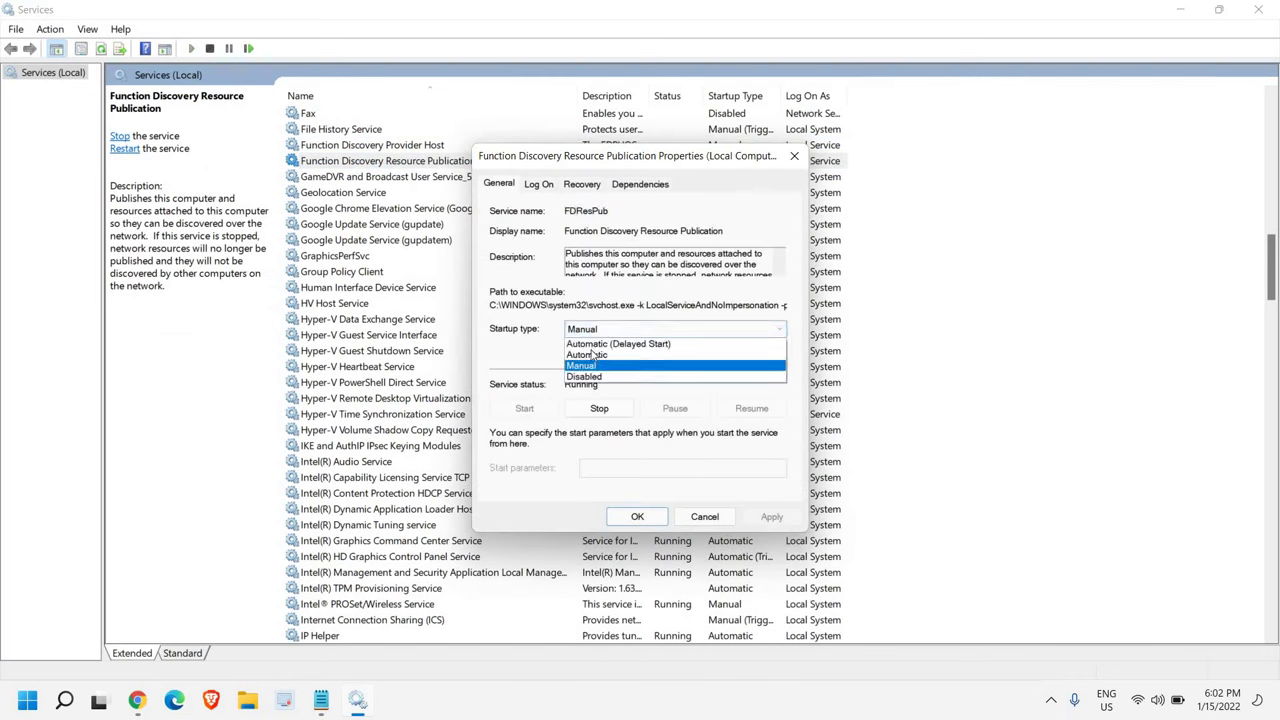
left_click(592, 354)
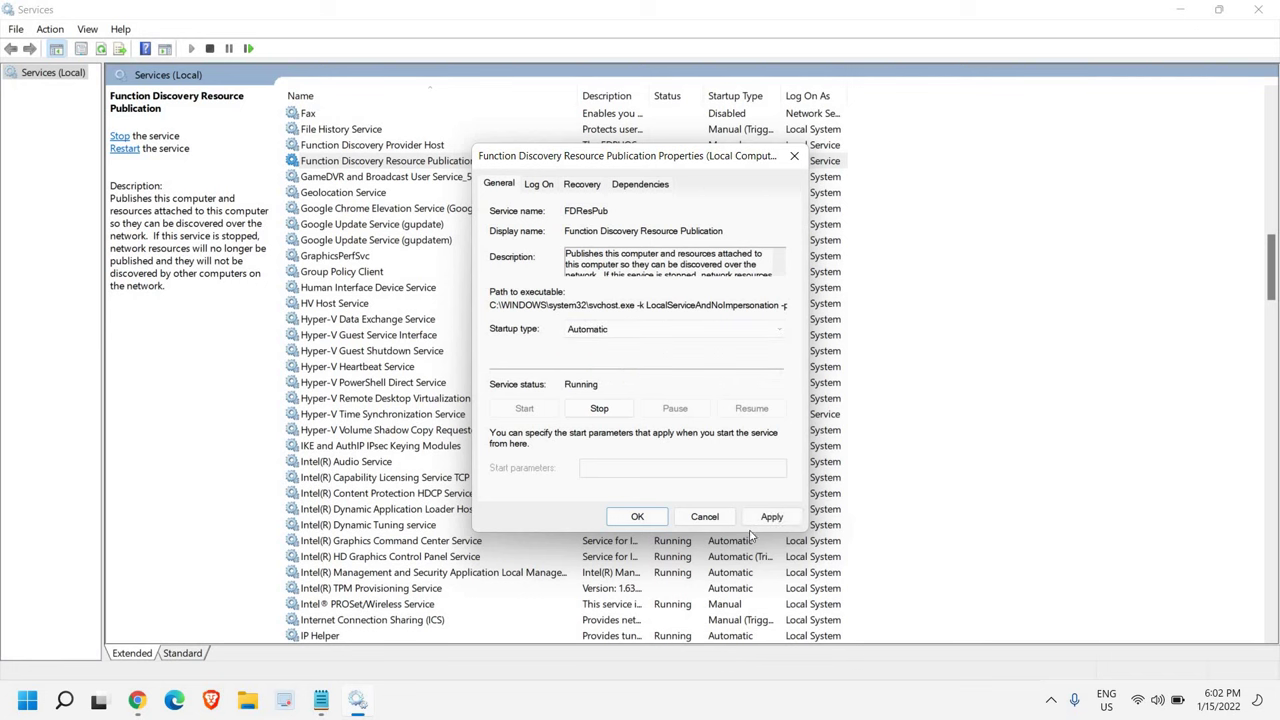
left_click(690, 521)
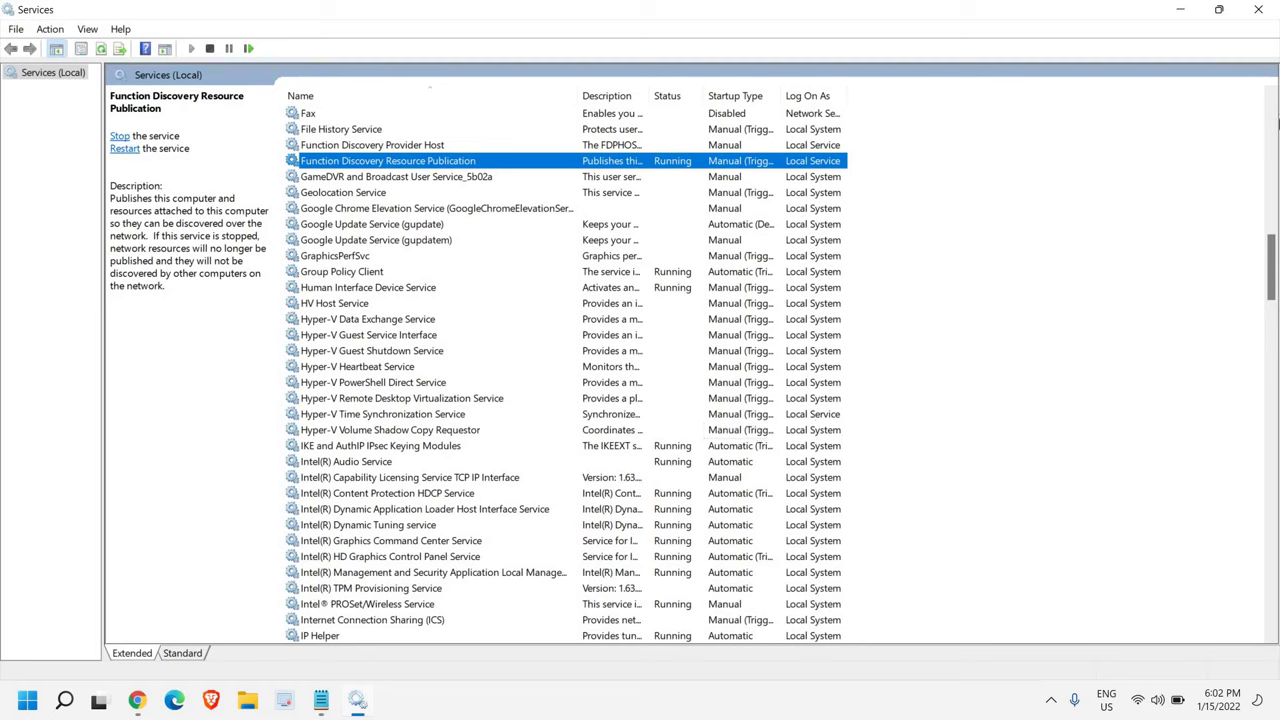
Step: Close the Services console and check which computers are listed under Network in a maximized File Explorer window
left_click(1274, 9)
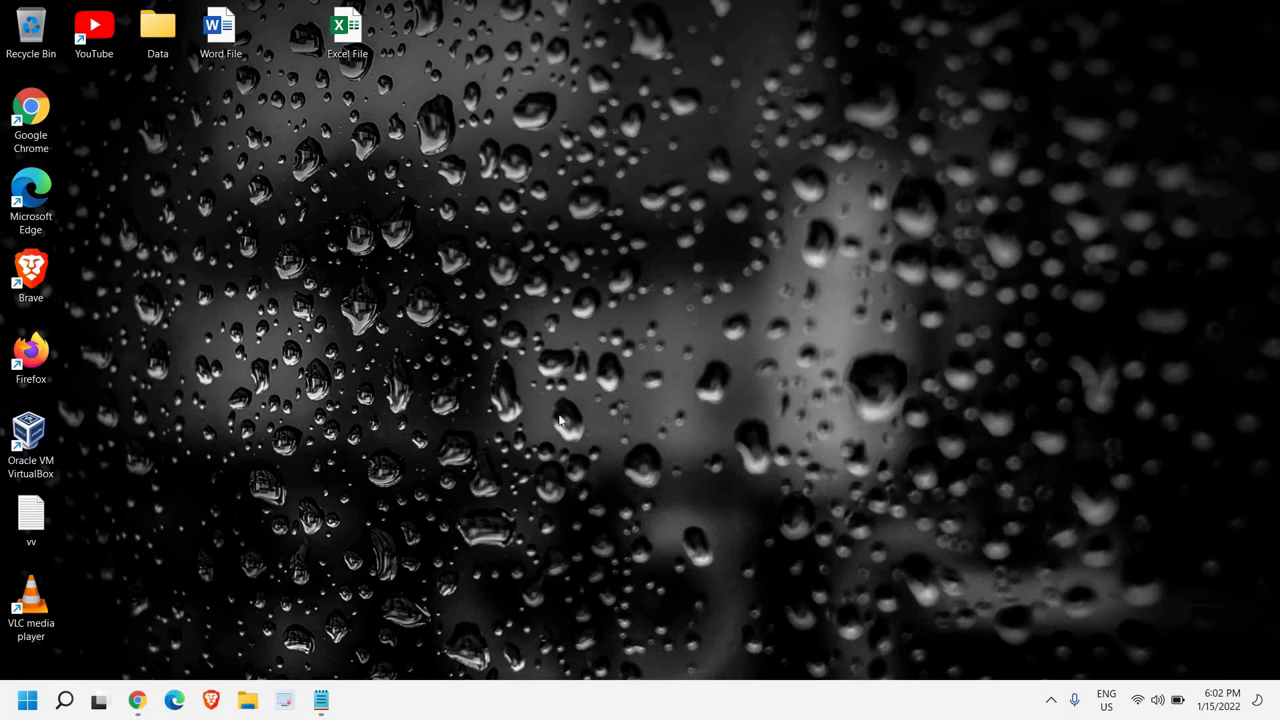
left_click(250, 702)
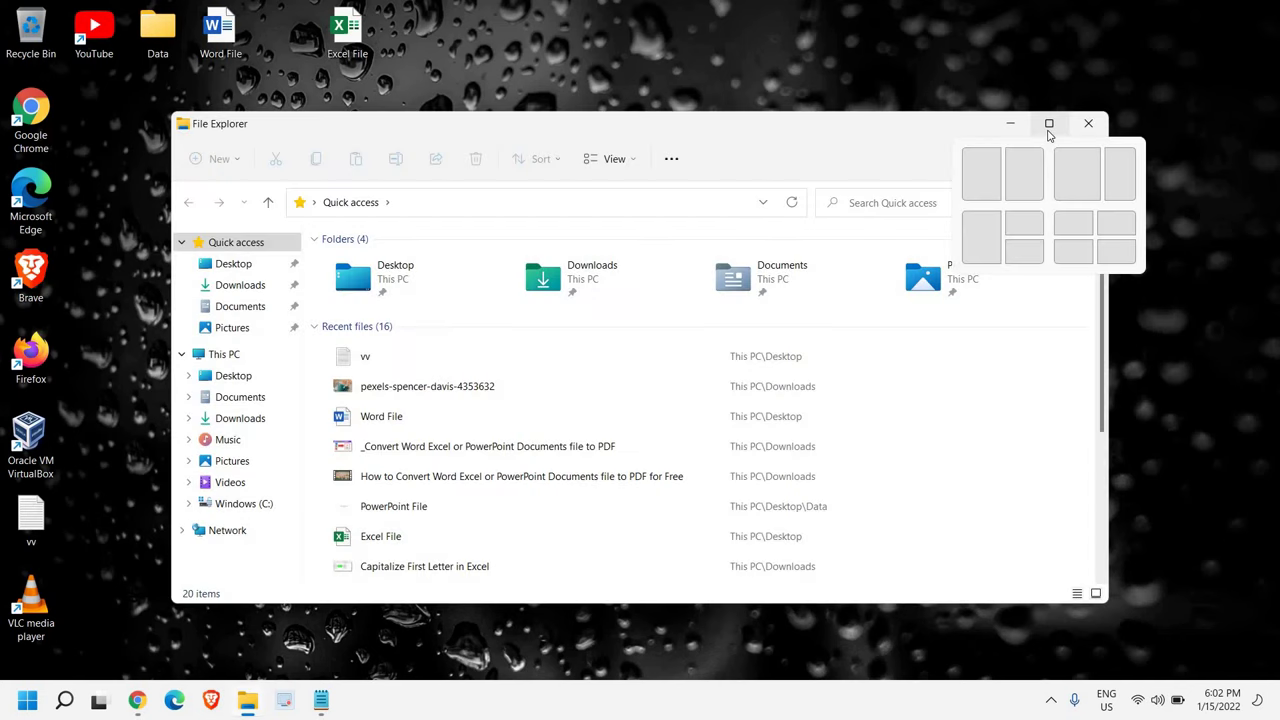
left_click(1031, 130)
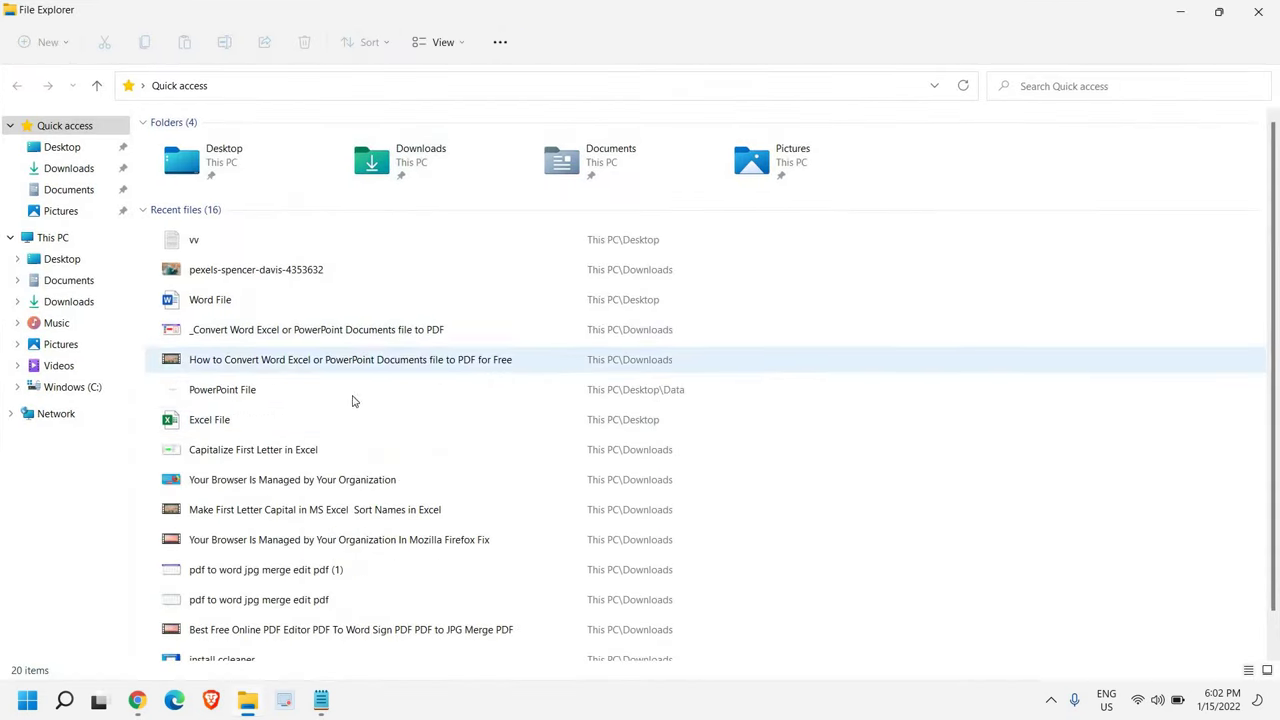
left_click(55, 416)
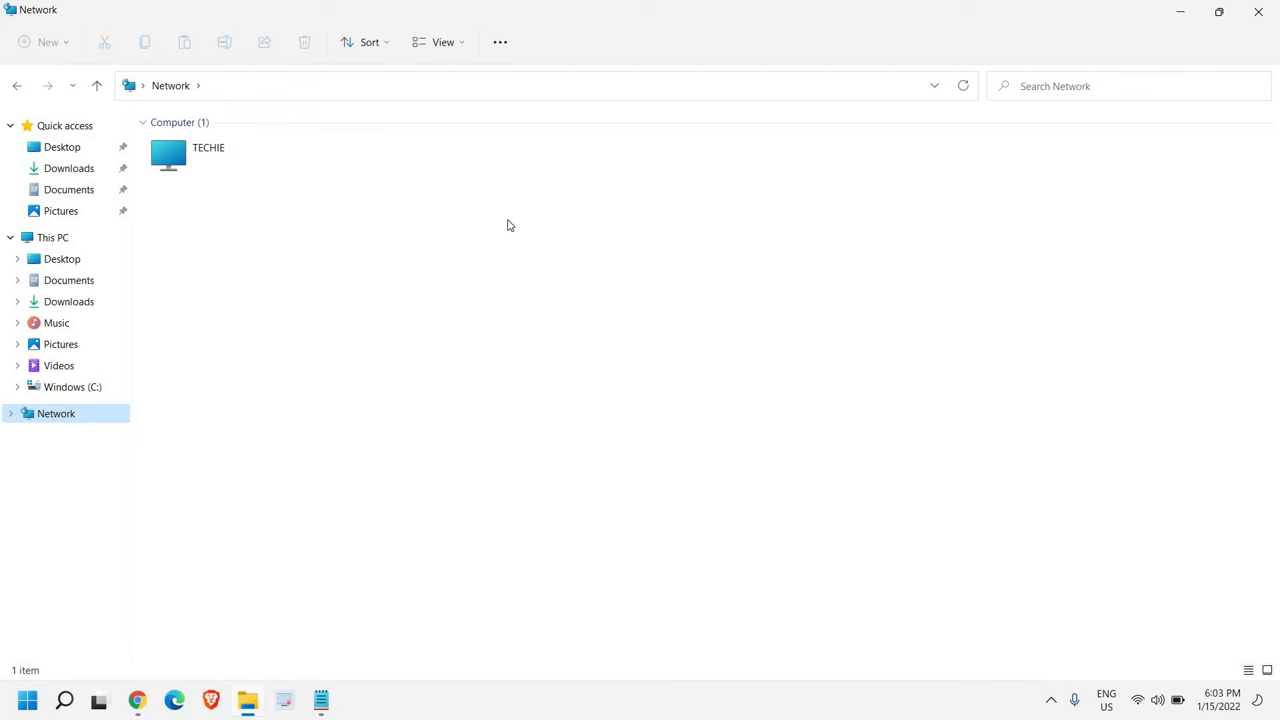
key("super+d")
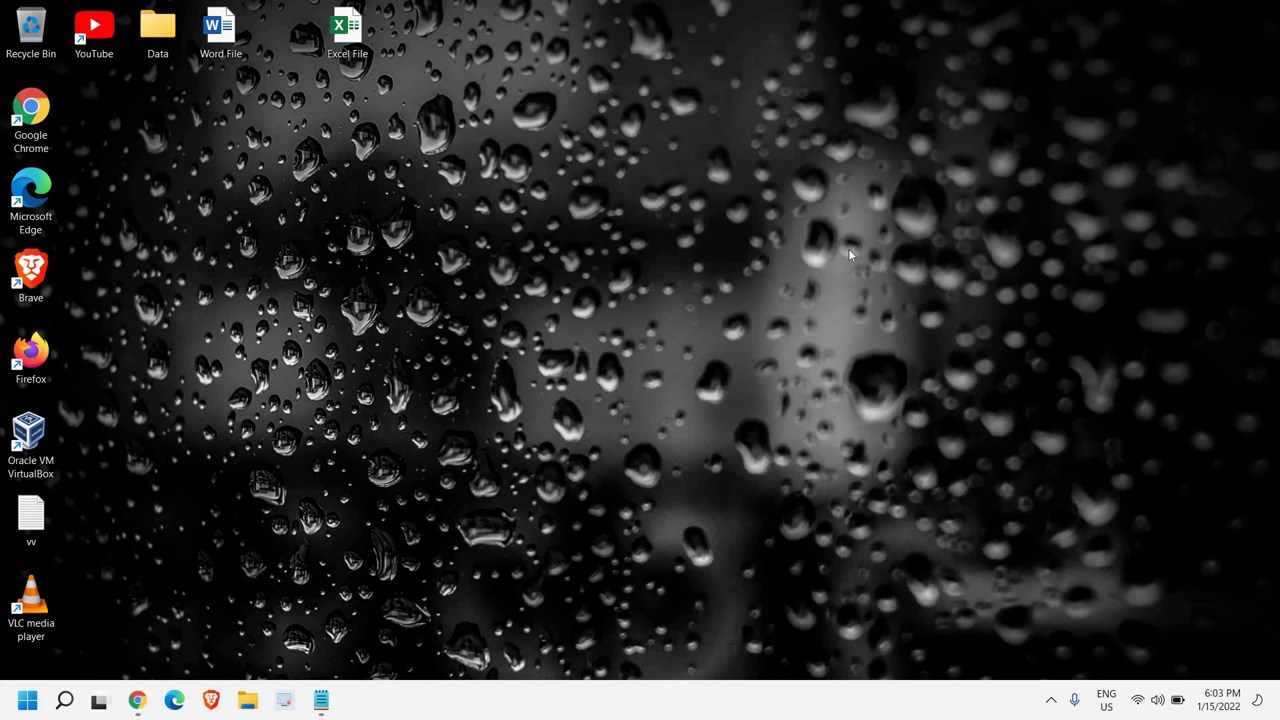